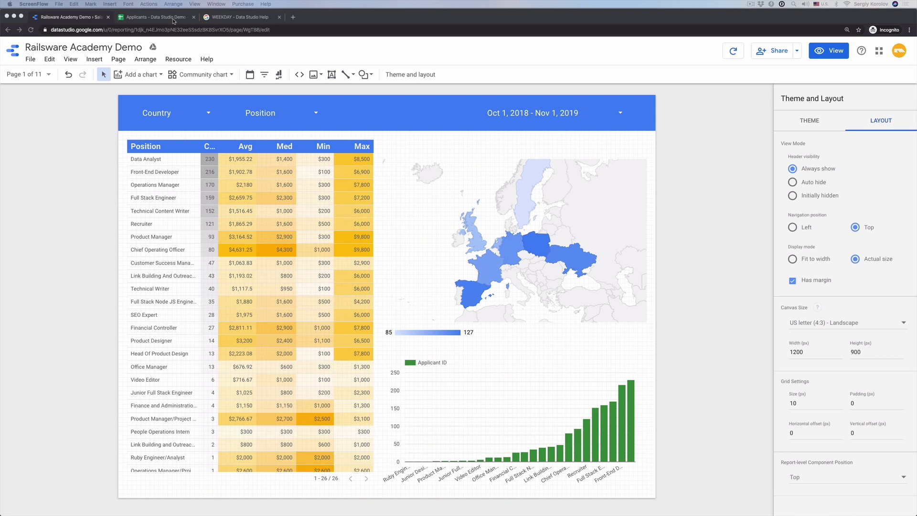
# In the Applicants - Data Studio Demo spreadsheet, show the Recruitment Channels sheet of applicant IDs and sources.
pyautogui.click(173, 21)
pyautogui.scroll(-8, 197, 390)
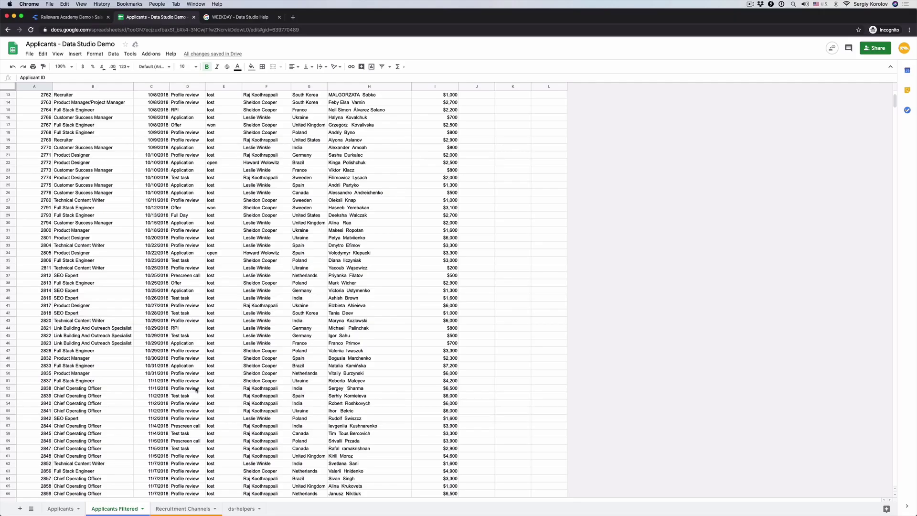
pyautogui.scroll(-2, 197, 390)
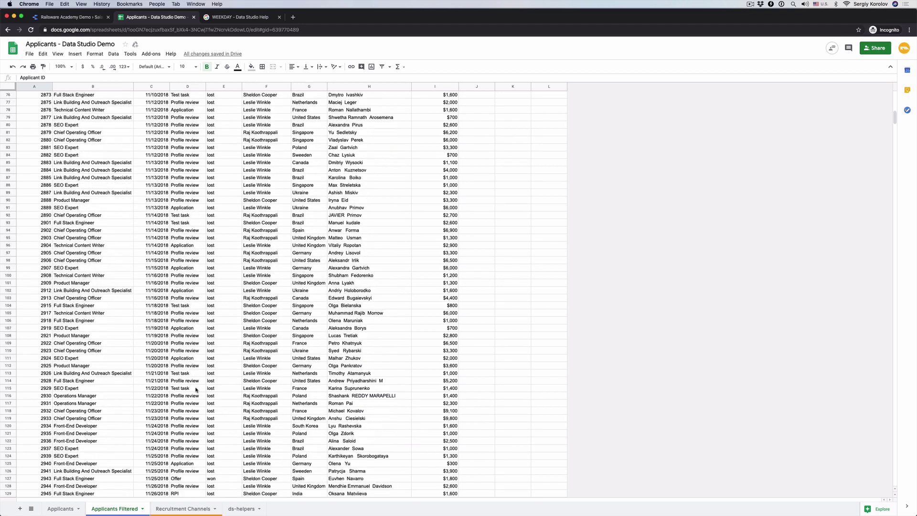
pyautogui.click(183, 510)
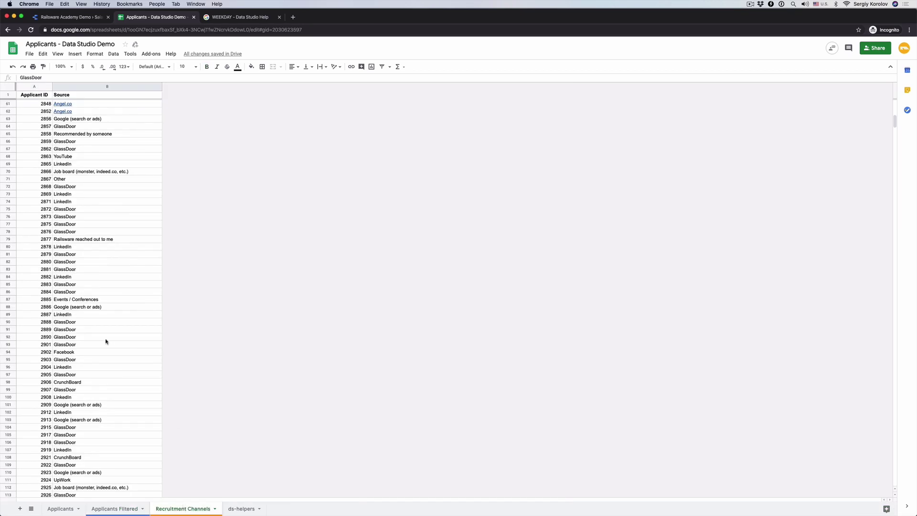
pyautogui.scroll(-4, 106, 341)
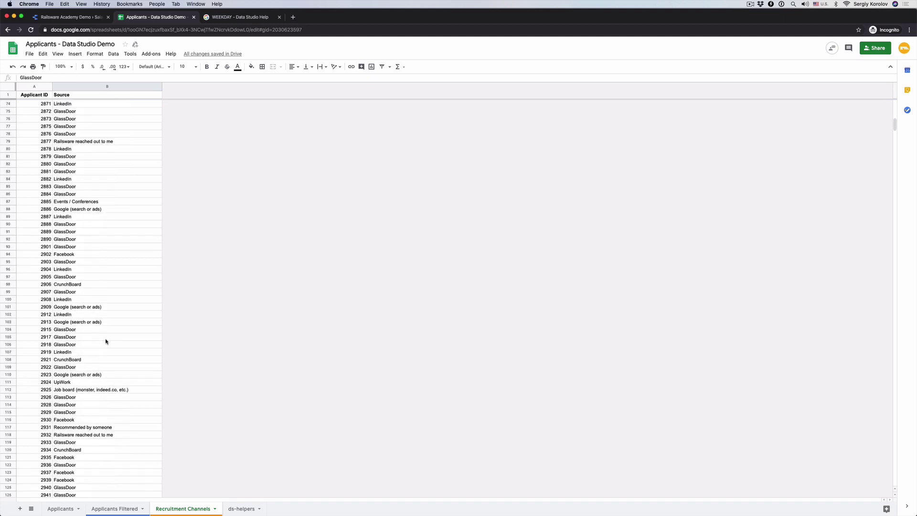
pyautogui.scroll(-5, 106, 341)
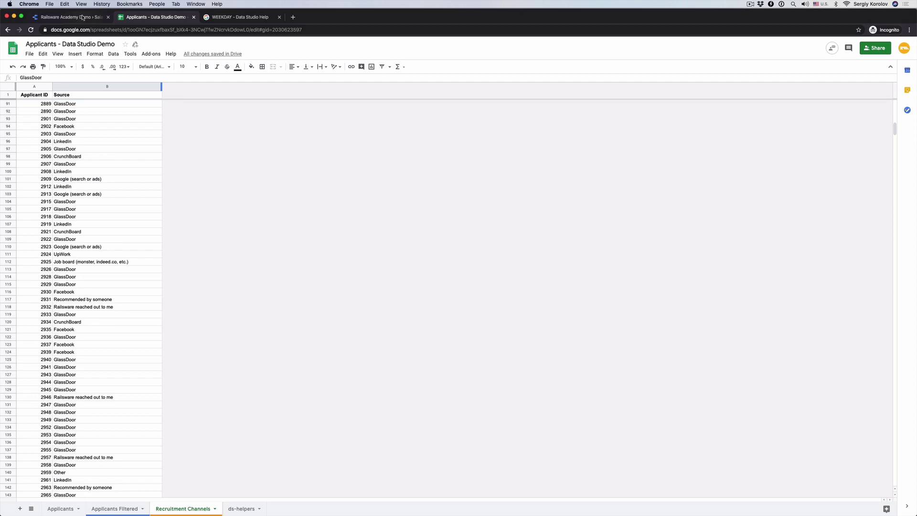
# Back in the report, start adding a new Google Sheets data source via Manage added data sources.
pyautogui.click(82, 18)
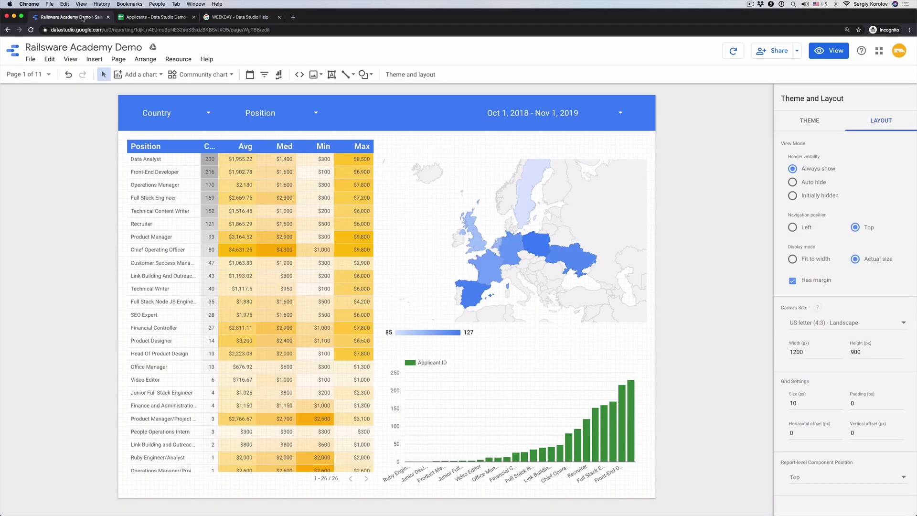
pyautogui.click(184, 60)
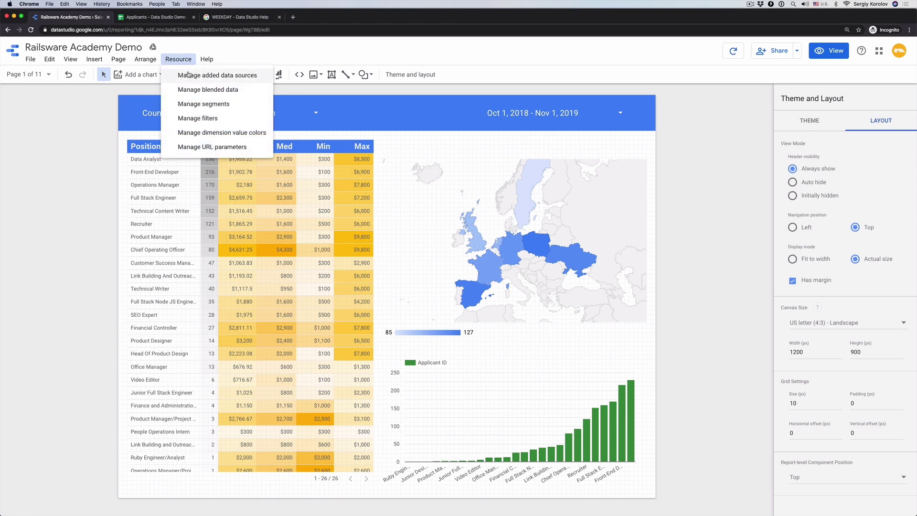
pyautogui.click(189, 76)
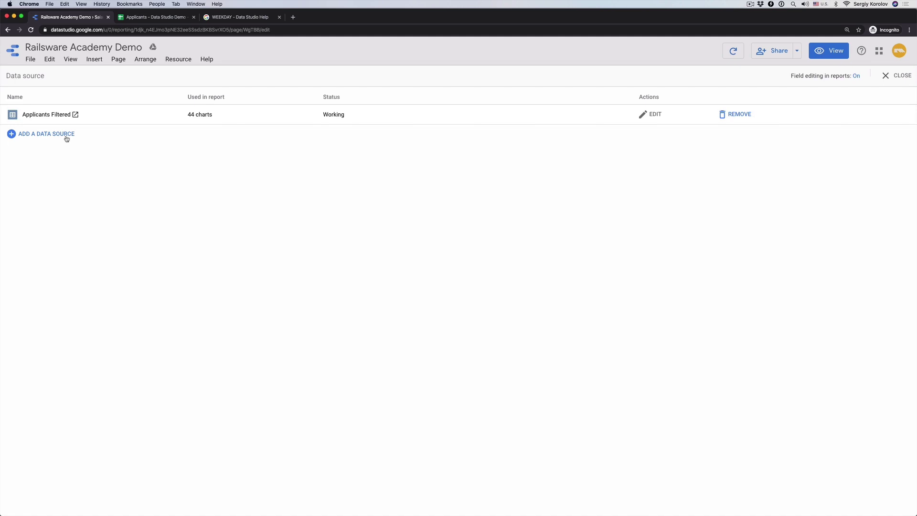
pyautogui.click(66, 136)
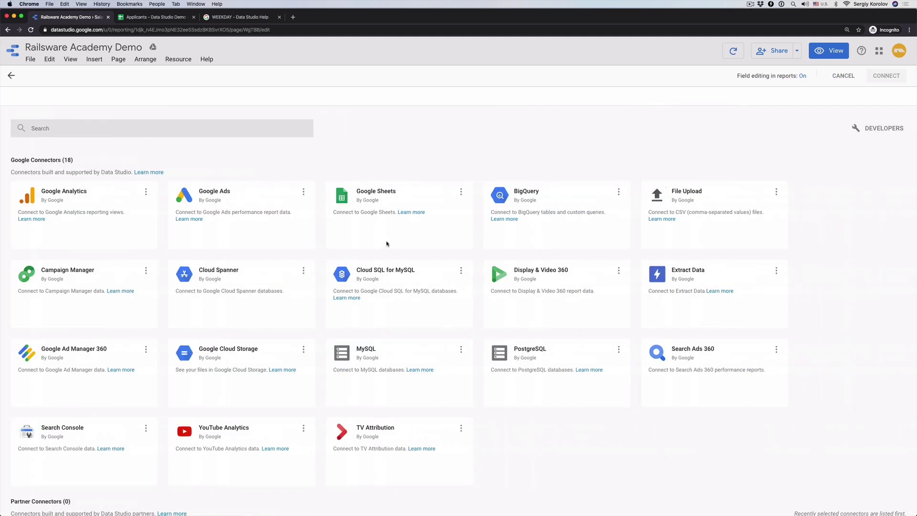
pyautogui.click(387, 244)
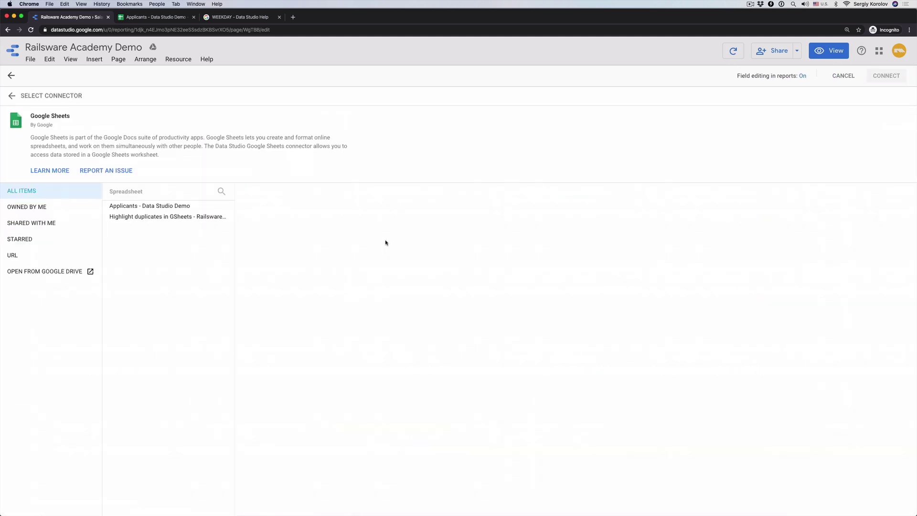
# Connect the Recruitment Channels worksheet of Applicants - Data Studio Demo, naming the source Recruitment Channels.
pyautogui.click(175, 206)
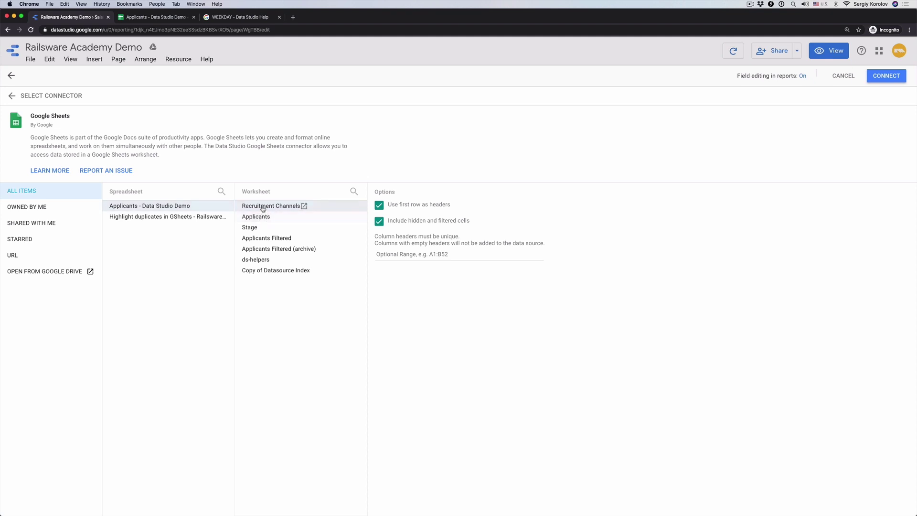
pyautogui.click(877, 81)
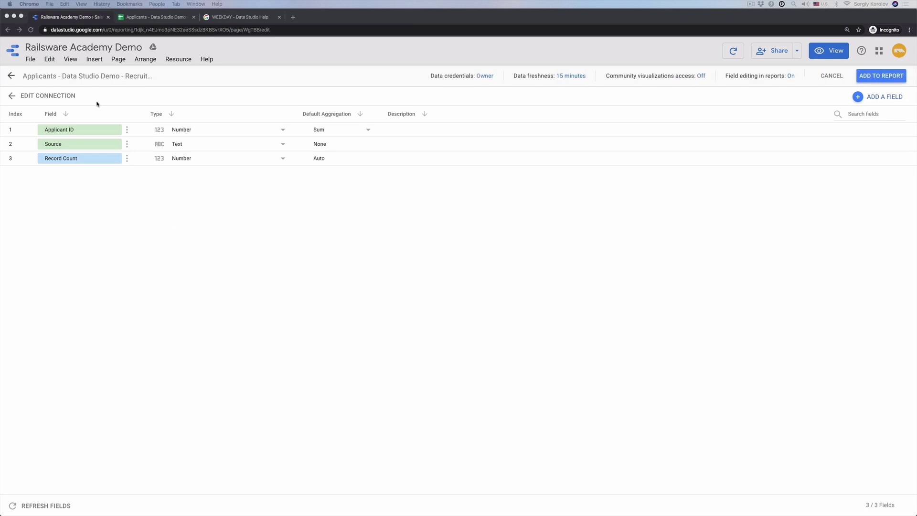
pyautogui.tripleClick(74, 76)
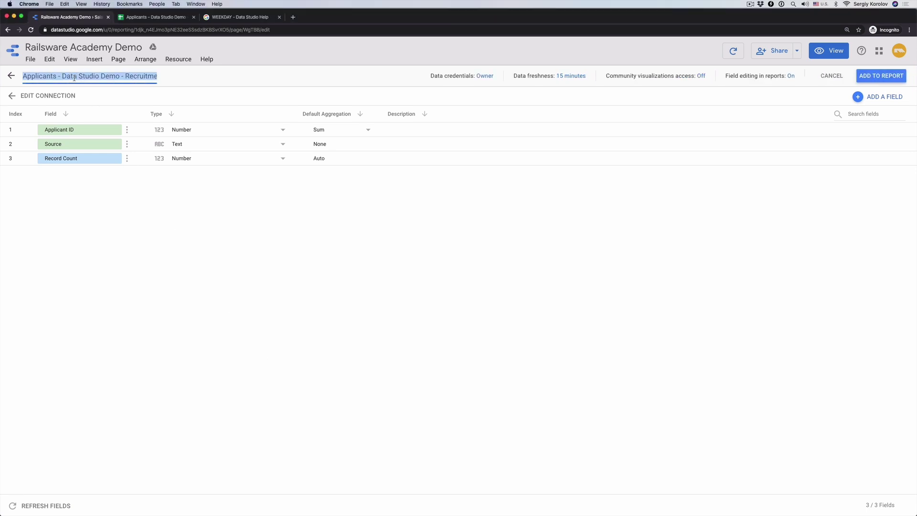
pyautogui.write('Recruitment Channels')
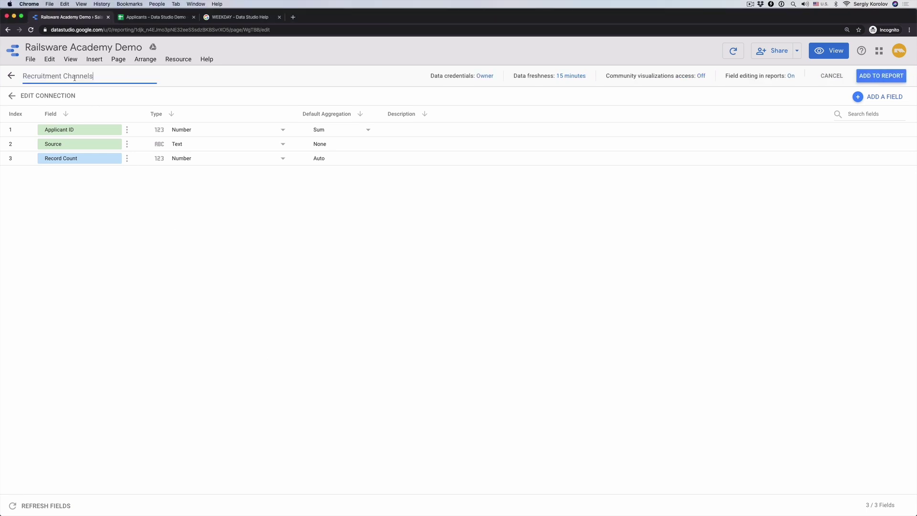
pyautogui.click(881, 76)
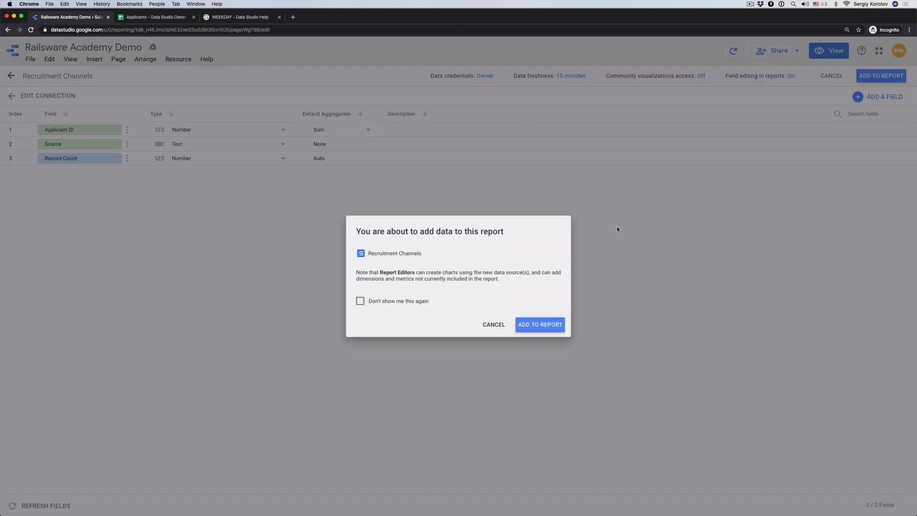
# Confirm the new source, shorten the positions table, and insert a widened pie chart below it.
pyautogui.click(552, 325)
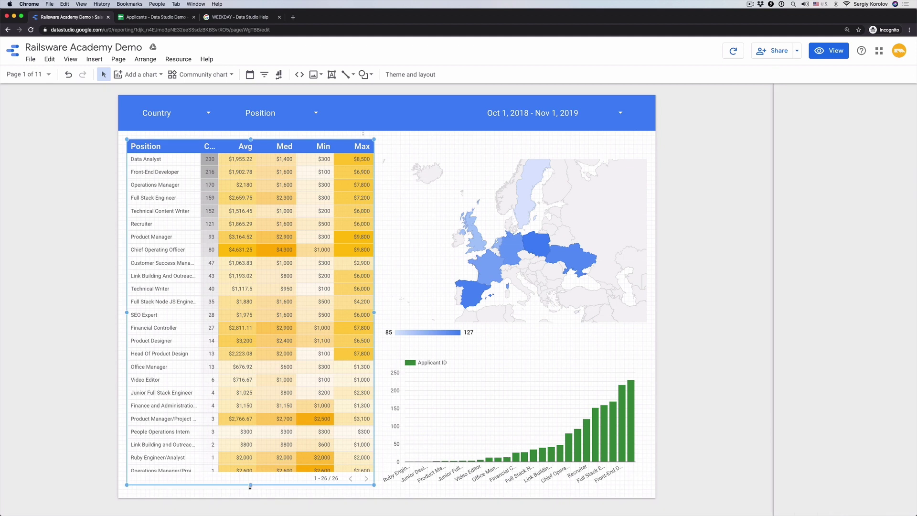
pyautogui.click(265, 384)
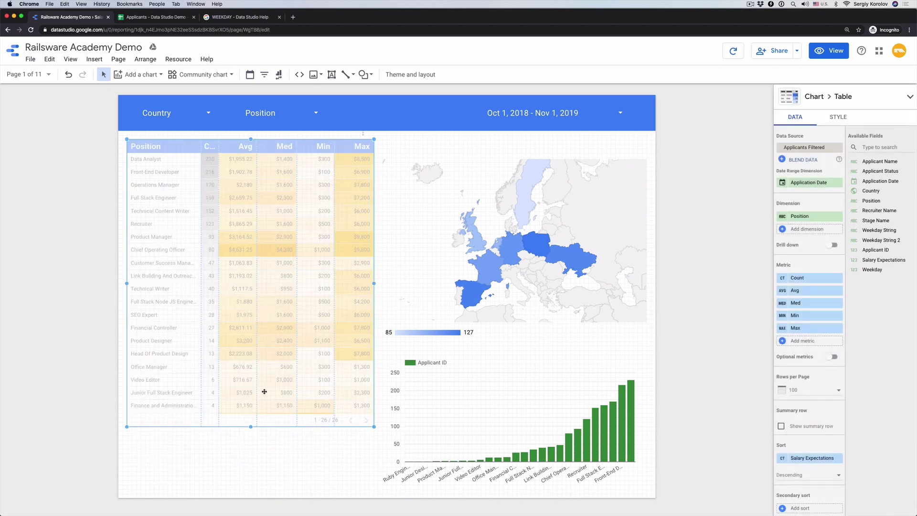
pyautogui.moveTo(265, 389); pyautogui.dragTo(270, 343)
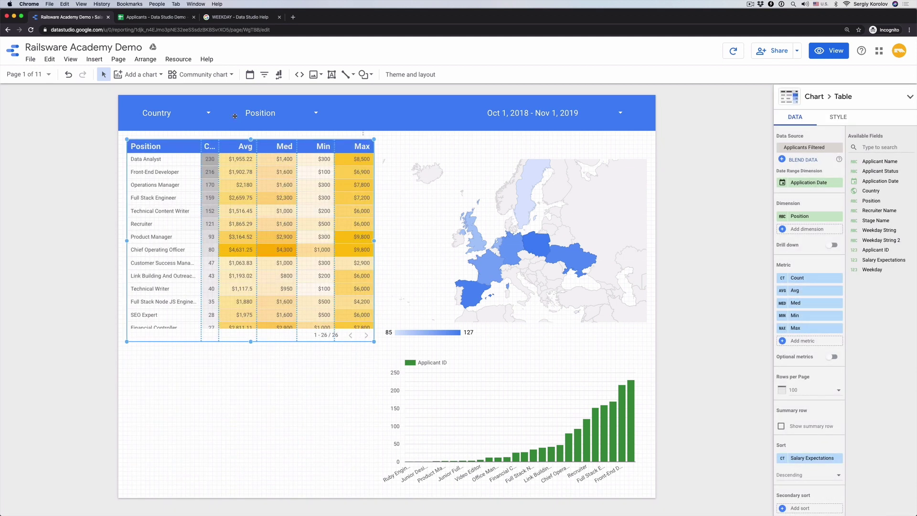
pyautogui.click(140, 74)
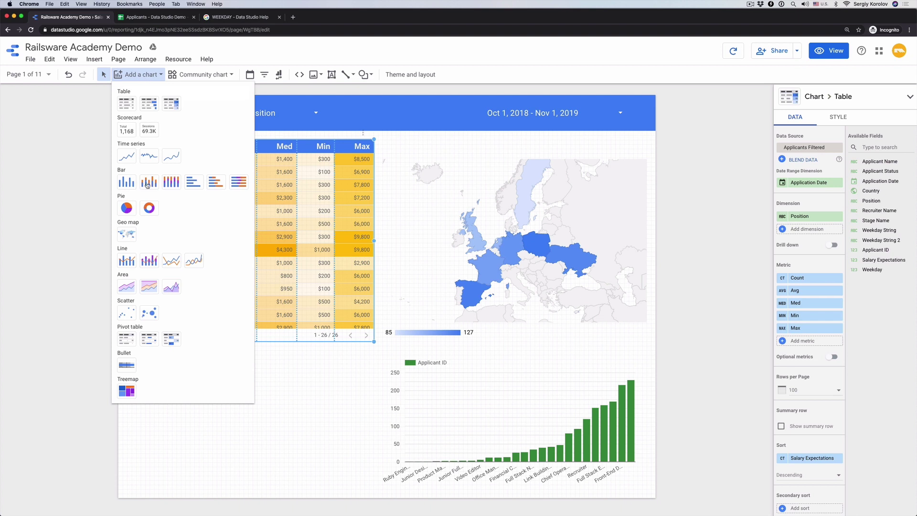
pyautogui.click(126, 208)
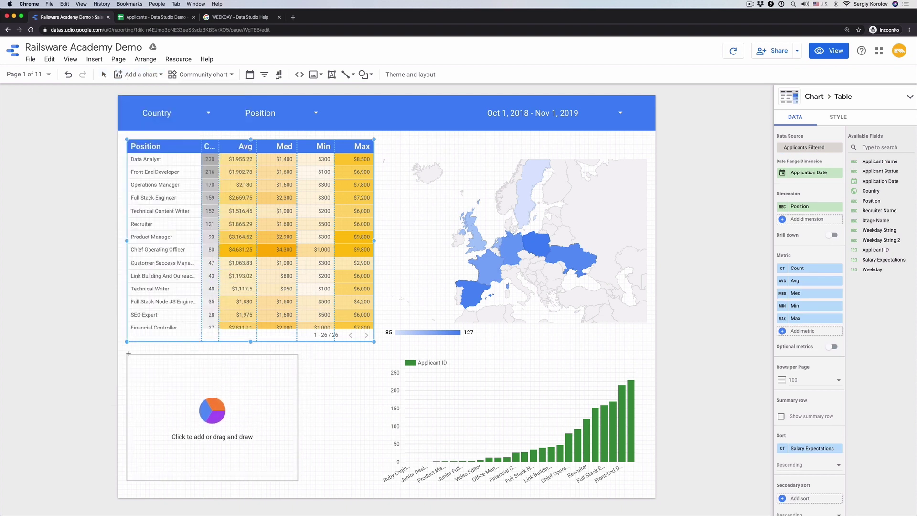
pyautogui.click(128, 353)
pyautogui.moveTo(298, 417); pyautogui.dragTo(372, 420)
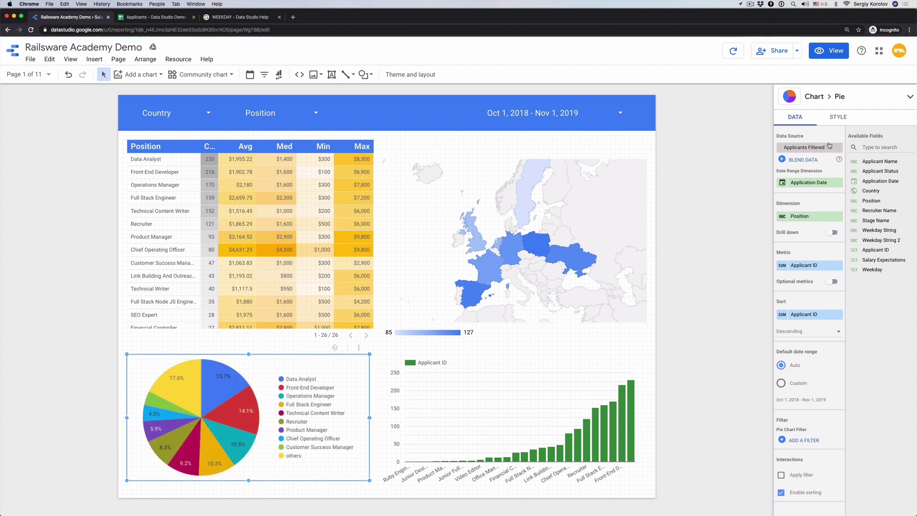
# Base the pie chart on Recruitment Channels with a Count of Applicant ID metric.
pyautogui.click(829, 146)
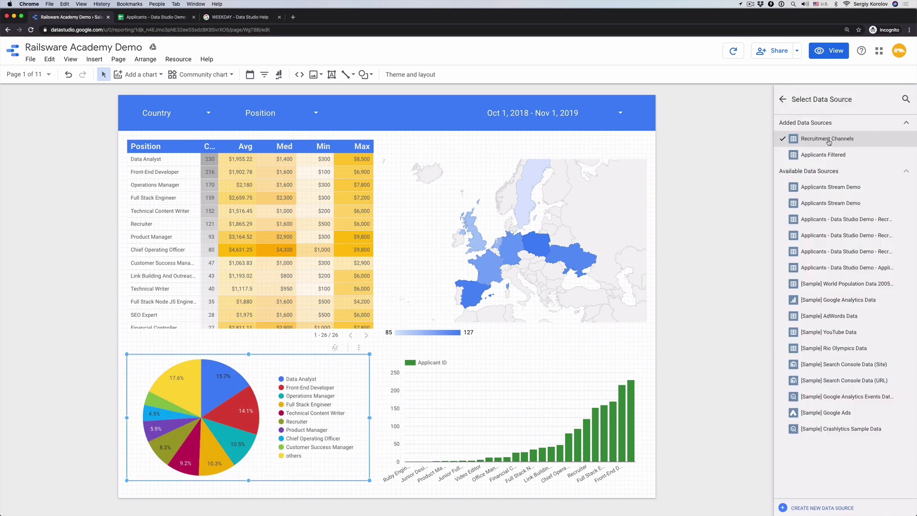
pyautogui.click(829, 143)
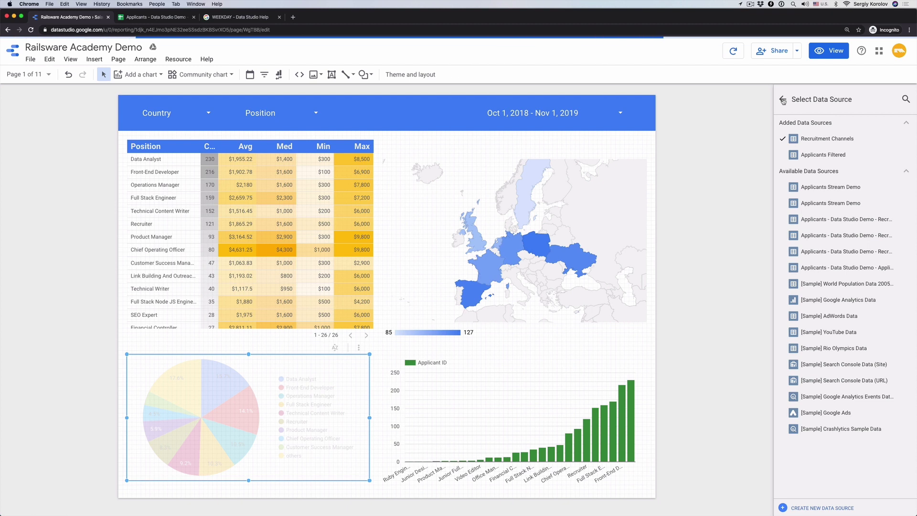
pyautogui.click(784, 100)
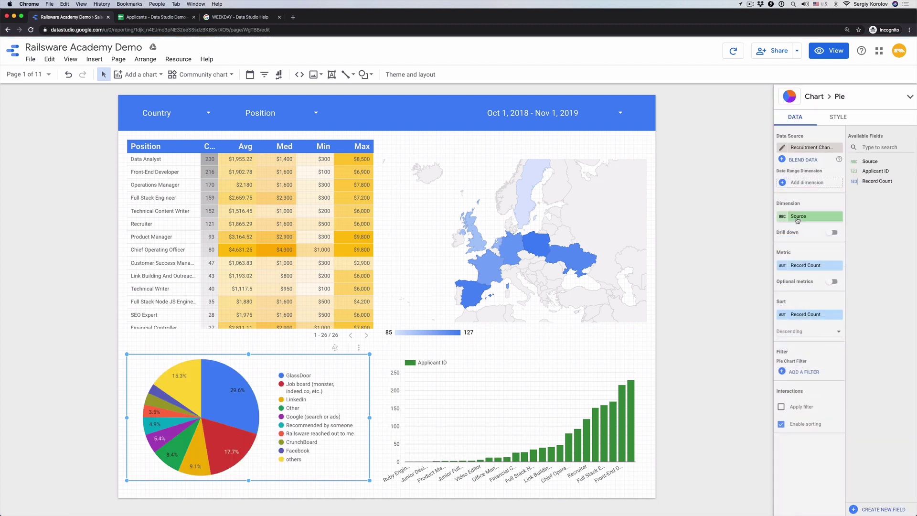
pyautogui.click(818, 266)
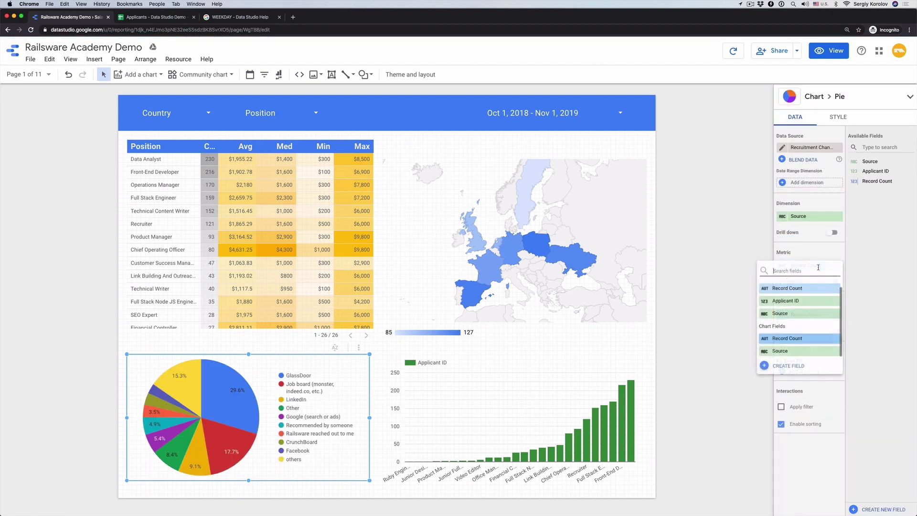
pyautogui.click(785, 300)
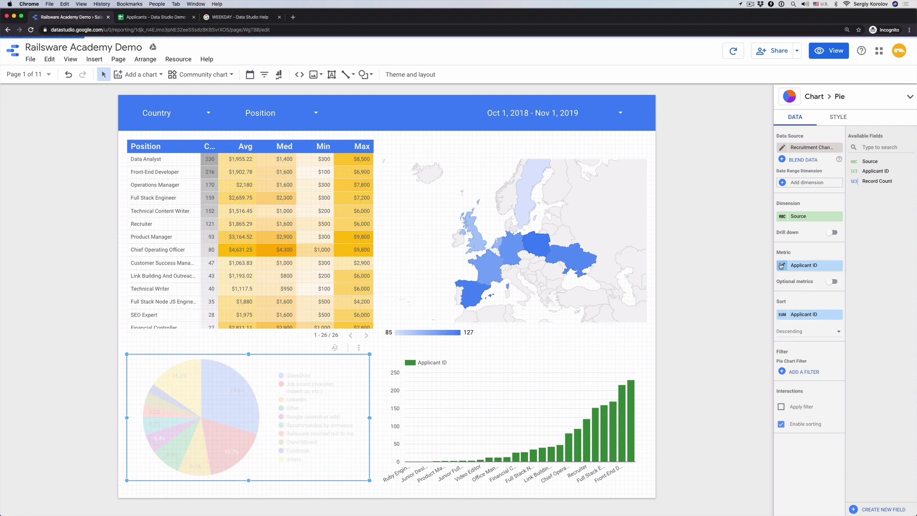
pyautogui.click(782, 265)
pyautogui.click(693, 337)
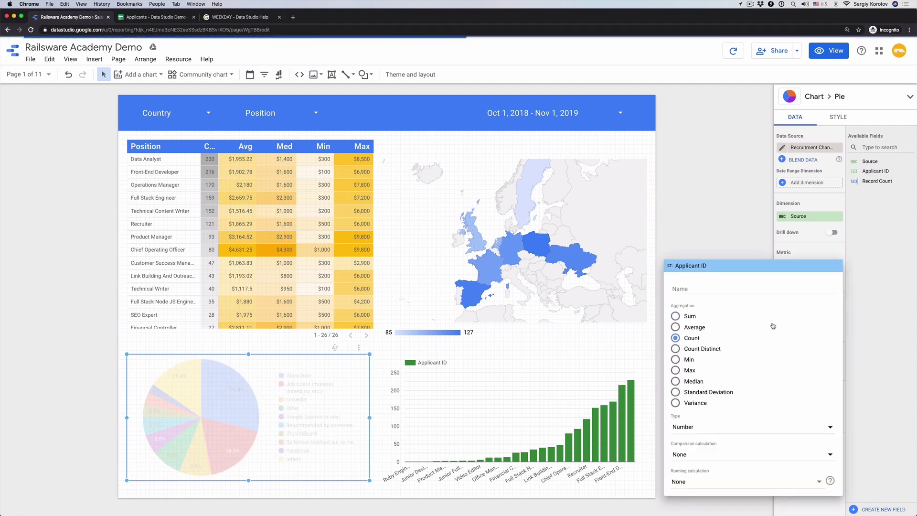
pyautogui.click(855, 259)
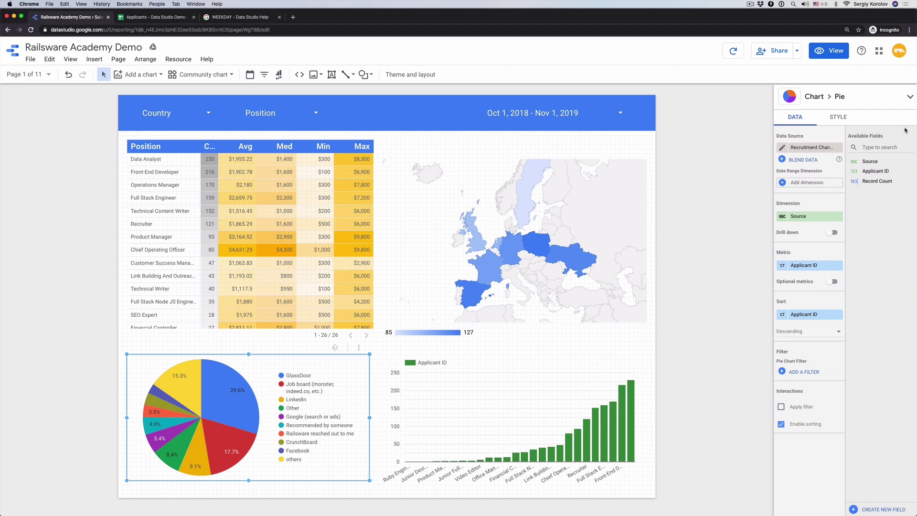
# Change the pie's slice labels from percentage to value in the STYLE settings.
pyautogui.click(836, 117)
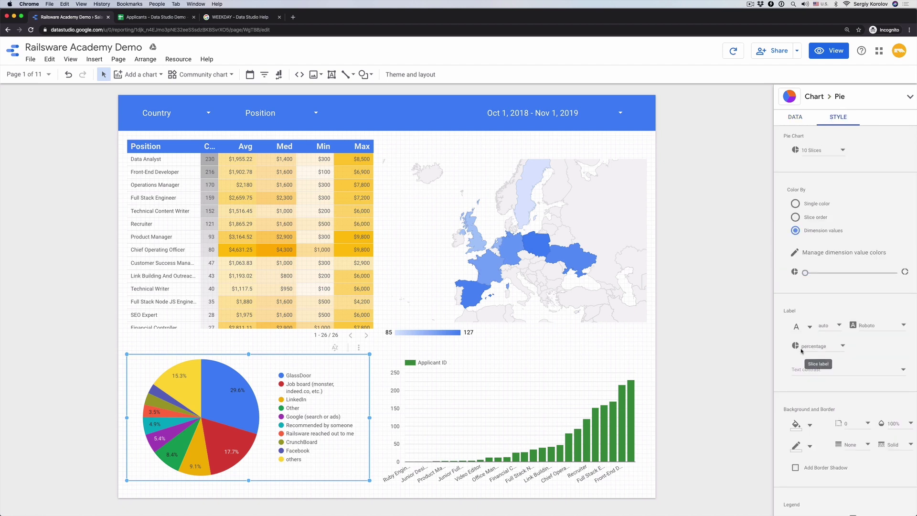
pyautogui.click(807, 349)
pyautogui.click(809, 389)
pyautogui.click(803, 123)
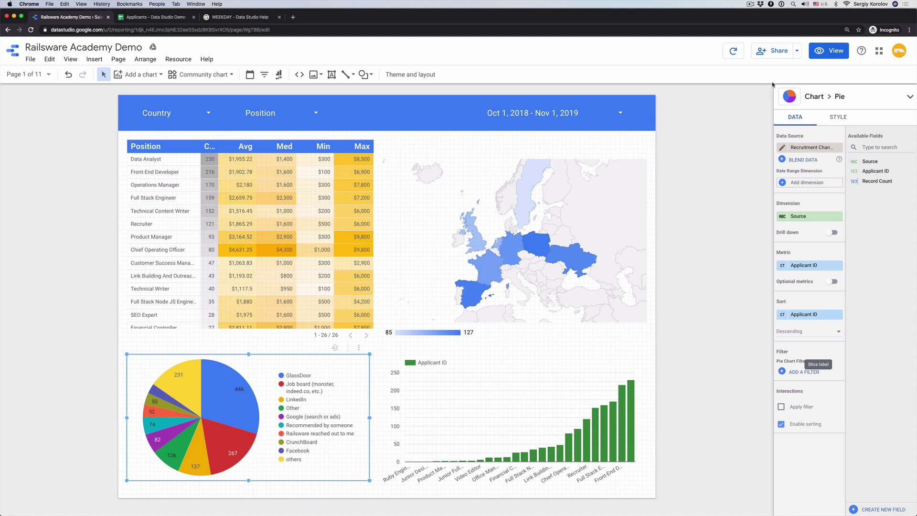
# Preview the report and filter Position to Data Analyst only.
pyautogui.click(830, 51)
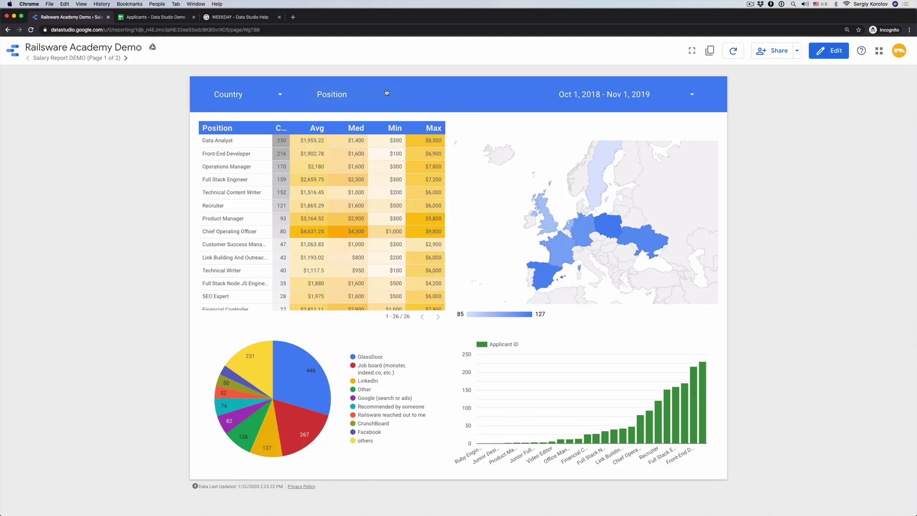
pyautogui.click(383, 93)
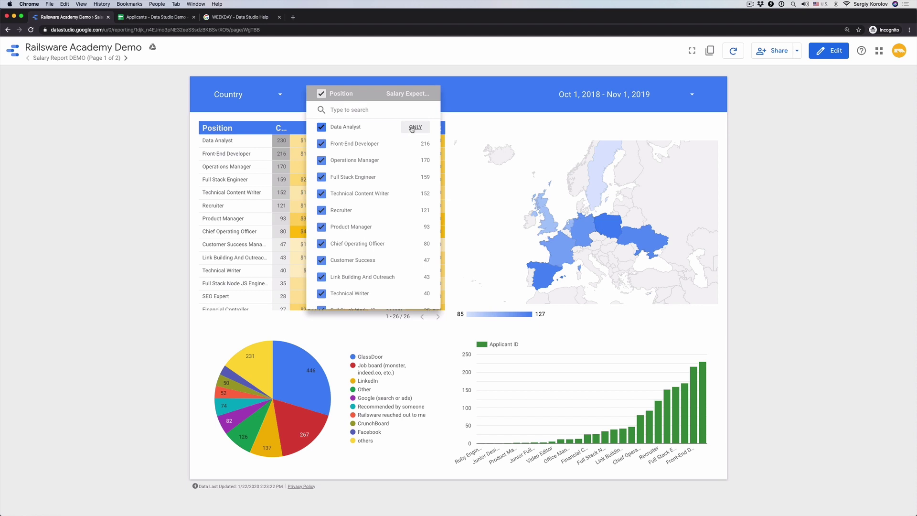
pyautogui.click(412, 127)
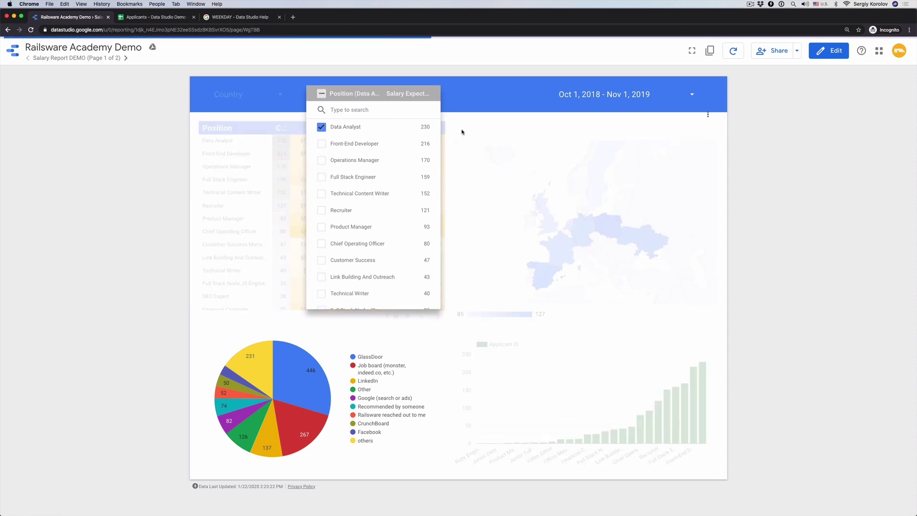
pyautogui.click(761, 156)
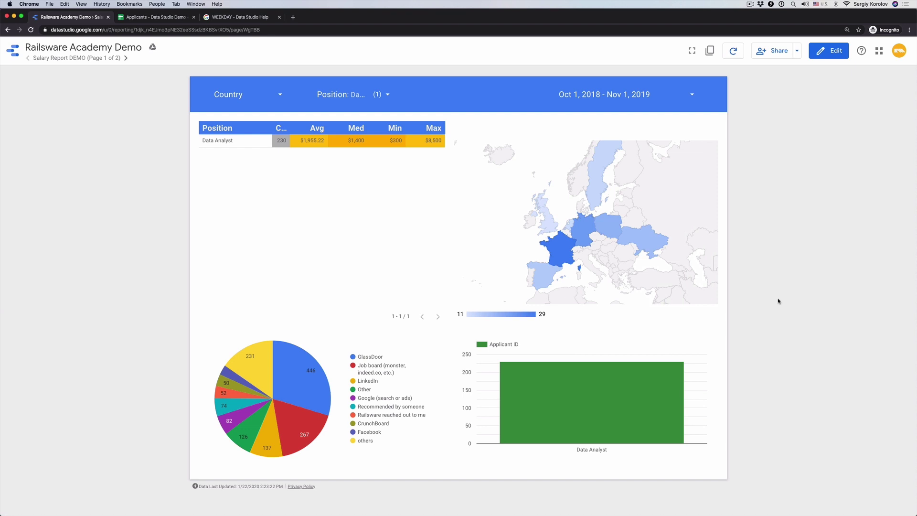
# Return to editing and open Manage blended data.
pyautogui.click(831, 56)
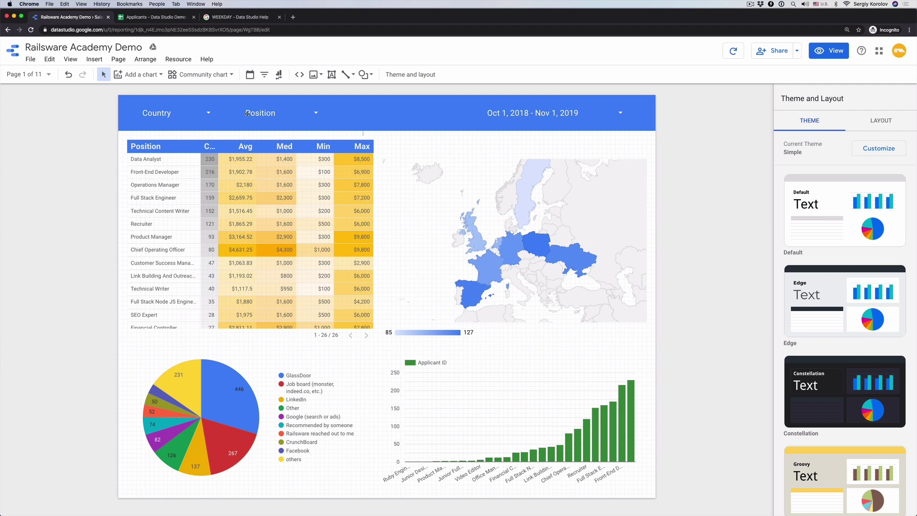
pyautogui.click(178, 60)
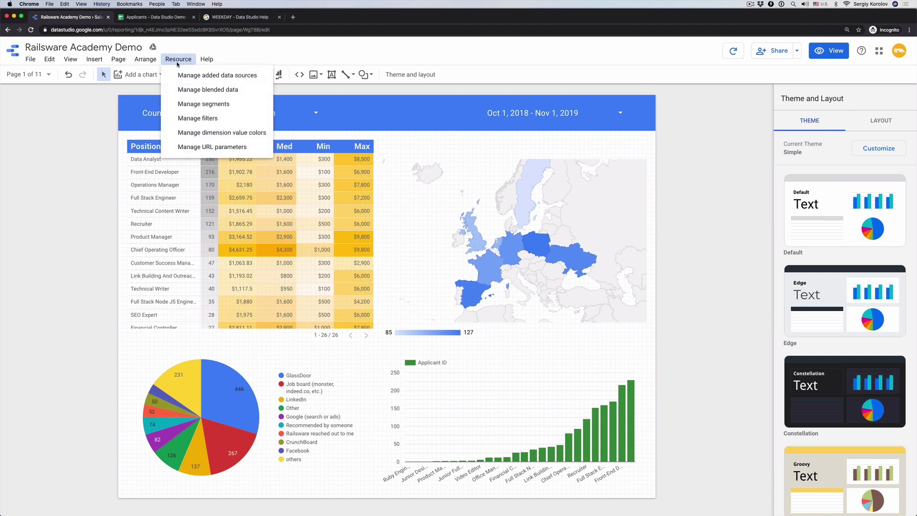
pyautogui.click(185, 91)
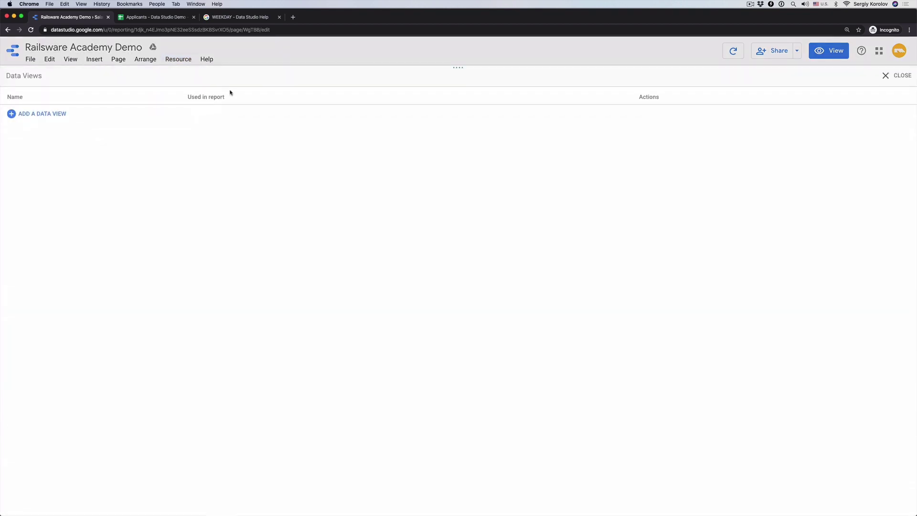
# Start a new data view blending Applicants Filtered with Recruitment Channels.
pyautogui.click(54, 115)
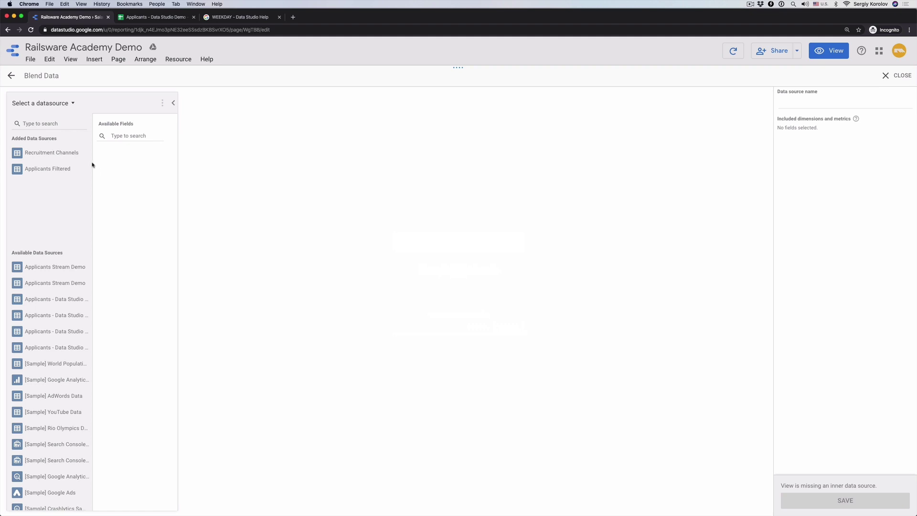
pyautogui.click(61, 169)
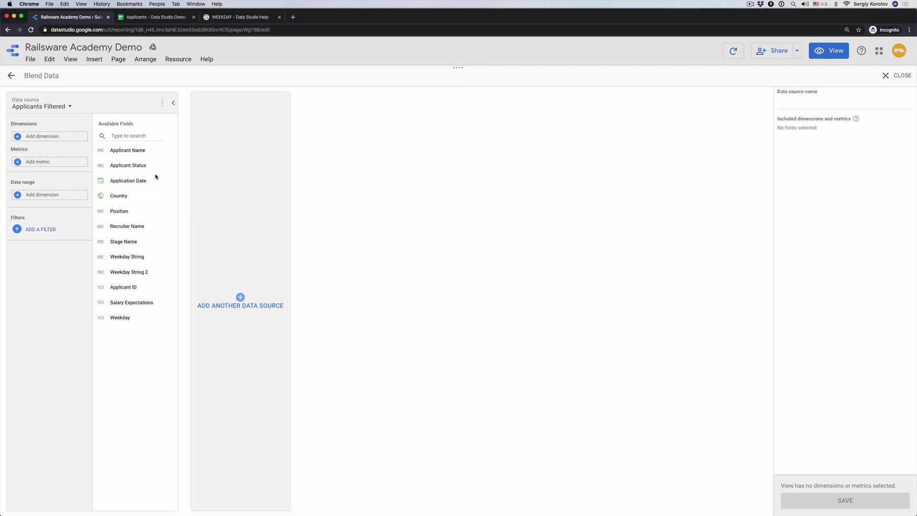
pyautogui.click(234, 297)
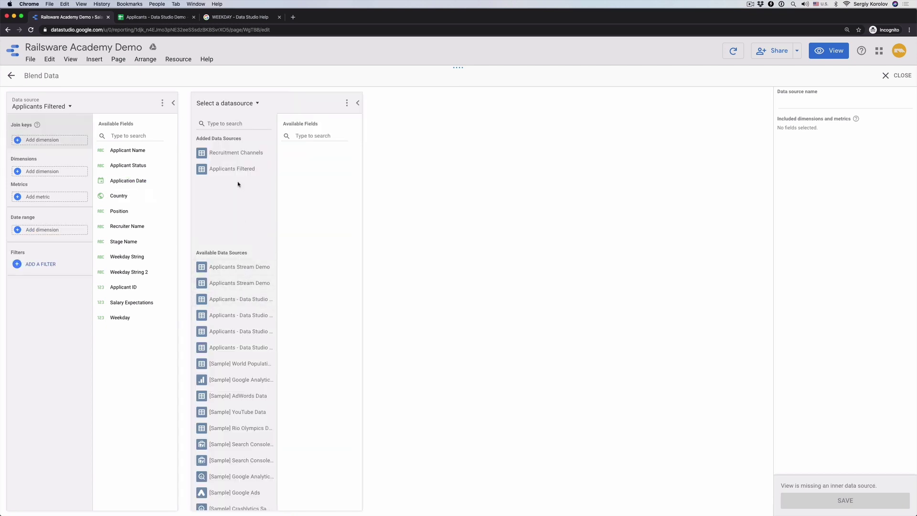
pyautogui.click(226, 153)
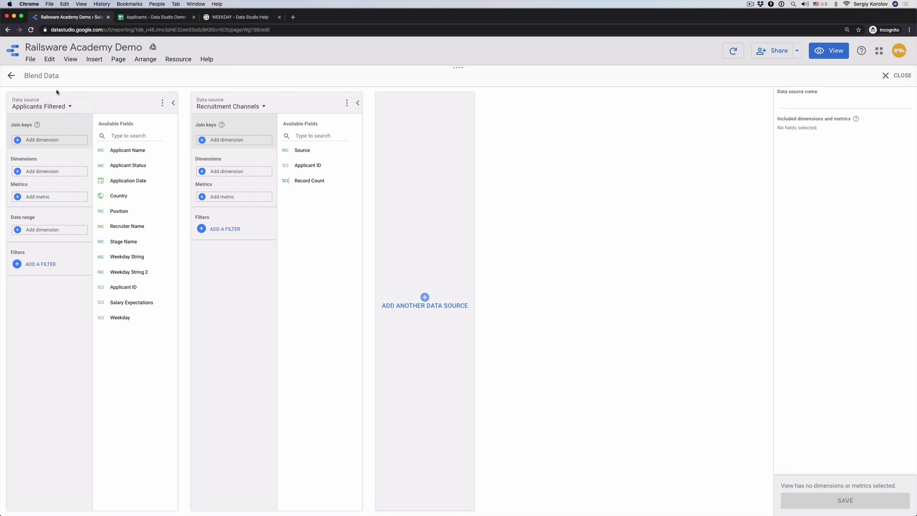
# Name the blend 'Applicant Recruitment Channels' and join both sources on Applicant ID.
pyautogui.click(843, 102)
pyautogui.write('Applicant Recruitment Channels')
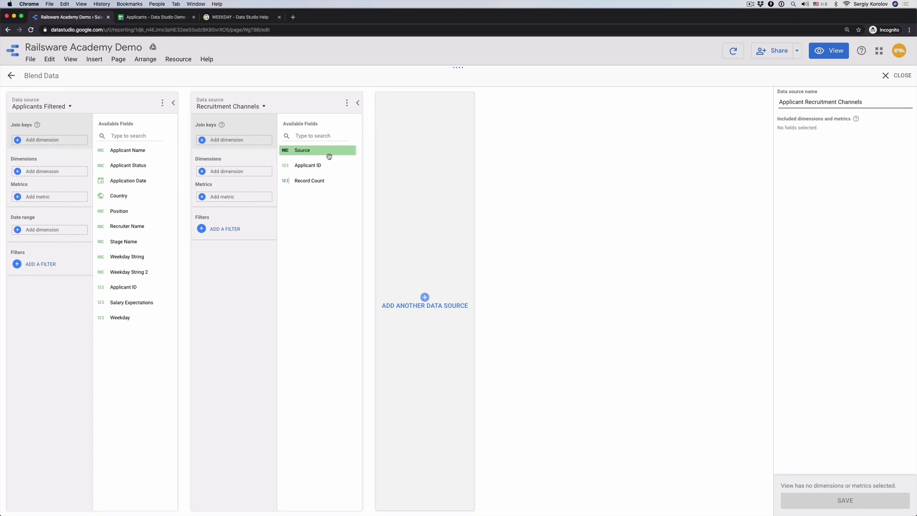
pyautogui.moveTo(316, 163); pyautogui.dragTo(244, 141)
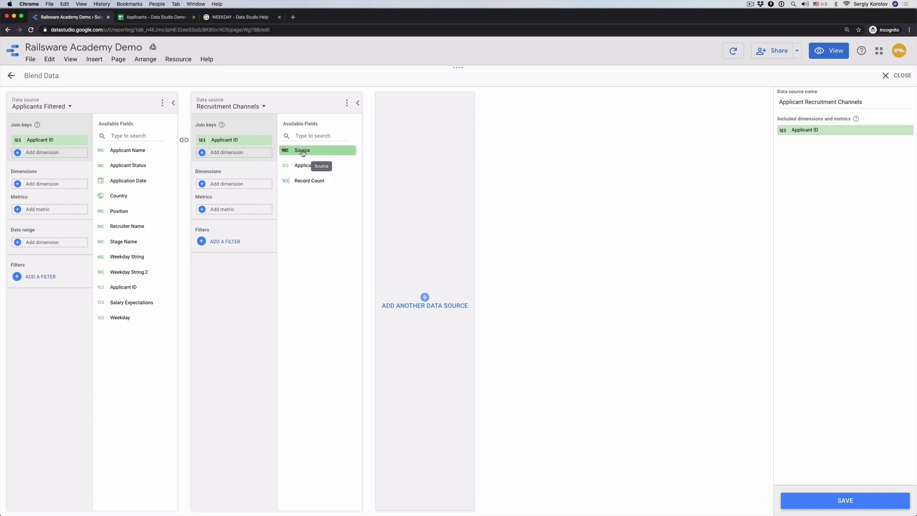
# Add Applicant ID (Count) metric, Source dimension and Application Date range, then save the blend.
pyautogui.moveTo(303, 167); pyautogui.dragTo(239, 211)
pyautogui.click(202, 211)
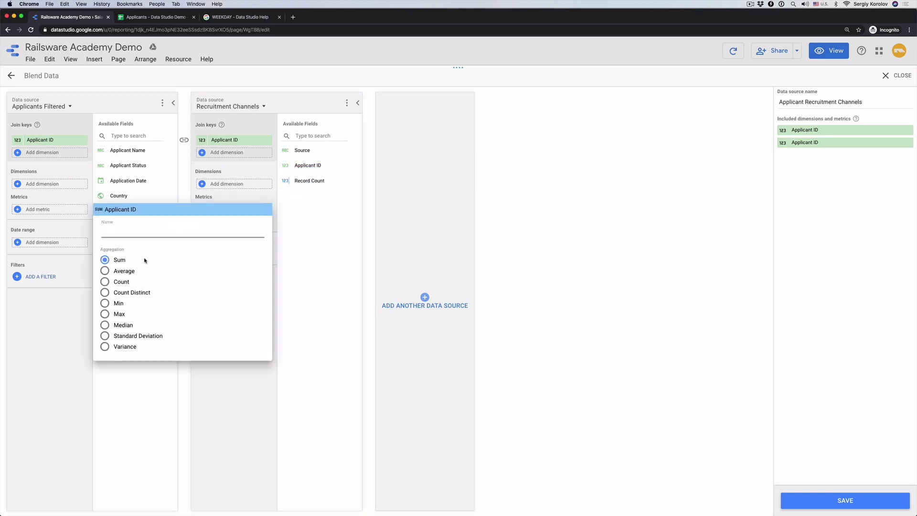
pyautogui.click(123, 283)
pyautogui.click(302, 200)
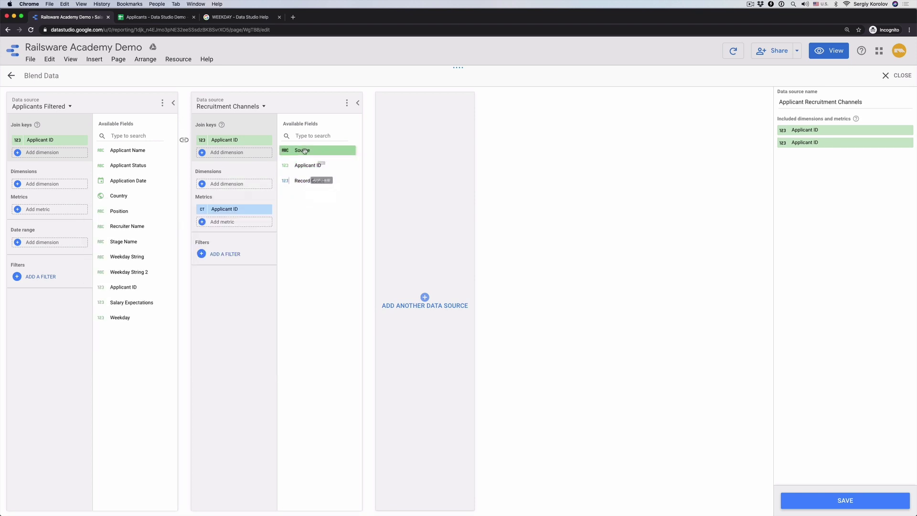
pyautogui.moveTo(302, 150); pyautogui.dragTo(197, 192)
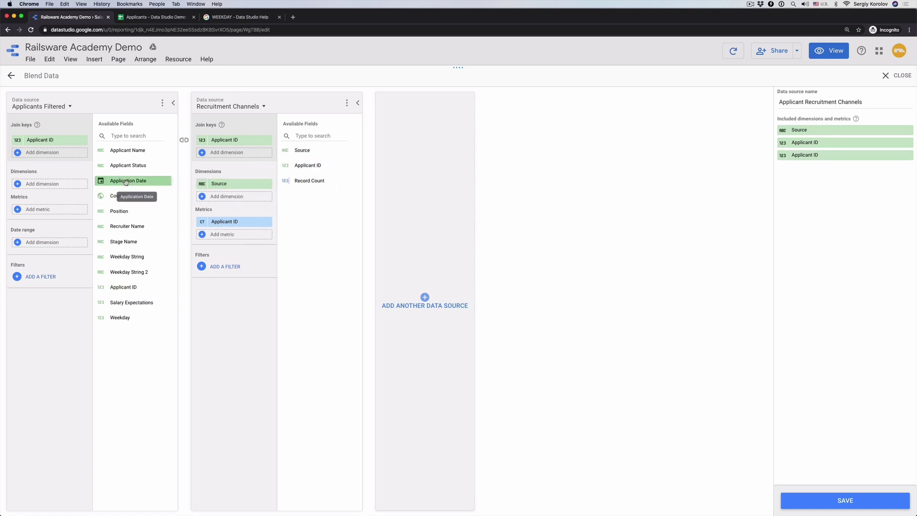
pyautogui.moveTo(127, 181); pyautogui.dragTo(57, 244)
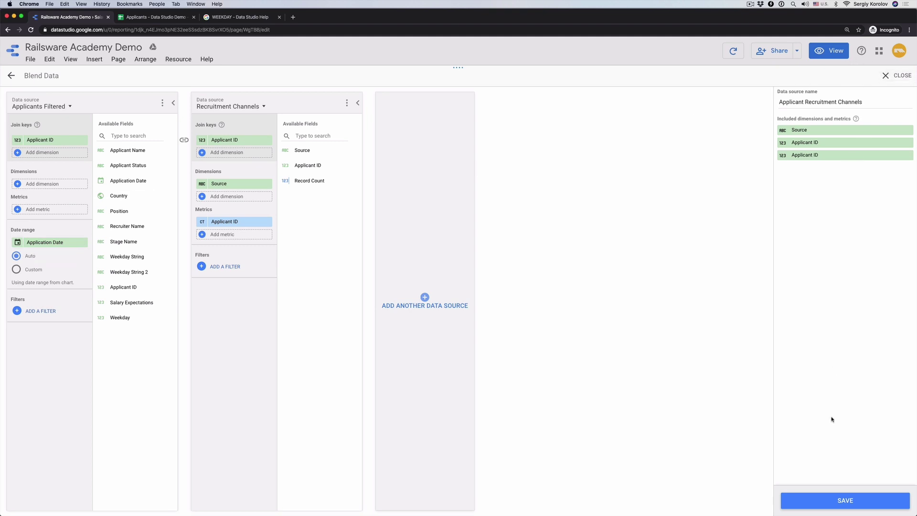
pyautogui.click(824, 496)
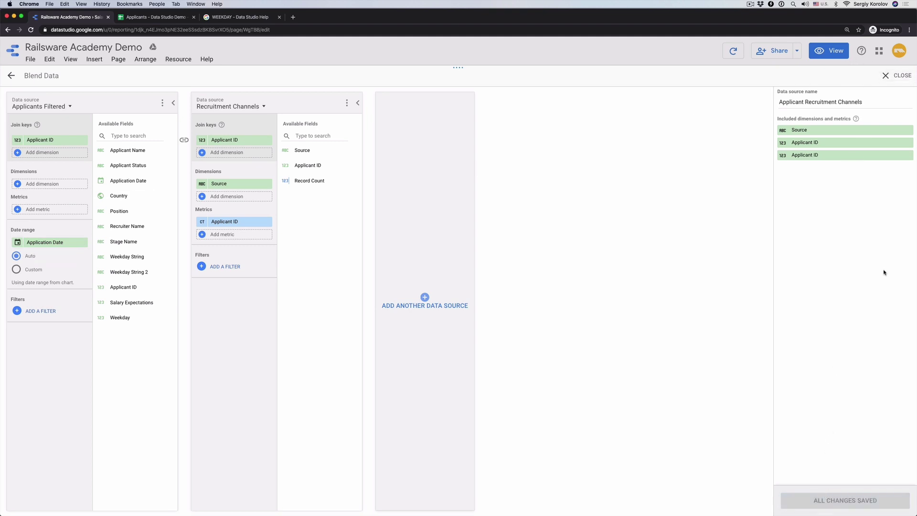
# Switch the pie chart's data source to the Applicant Recruitment Channels blend.
pyautogui.click(892, 77)
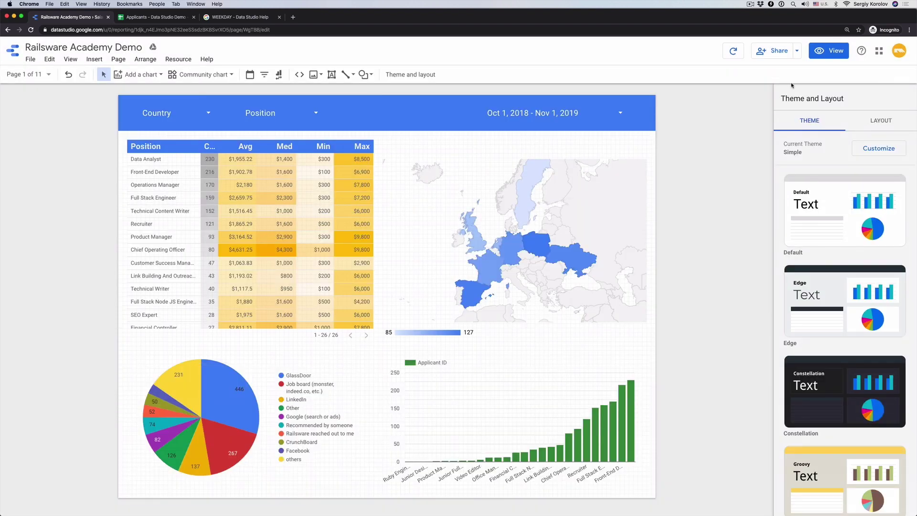
pyautogui.click(329, 418)
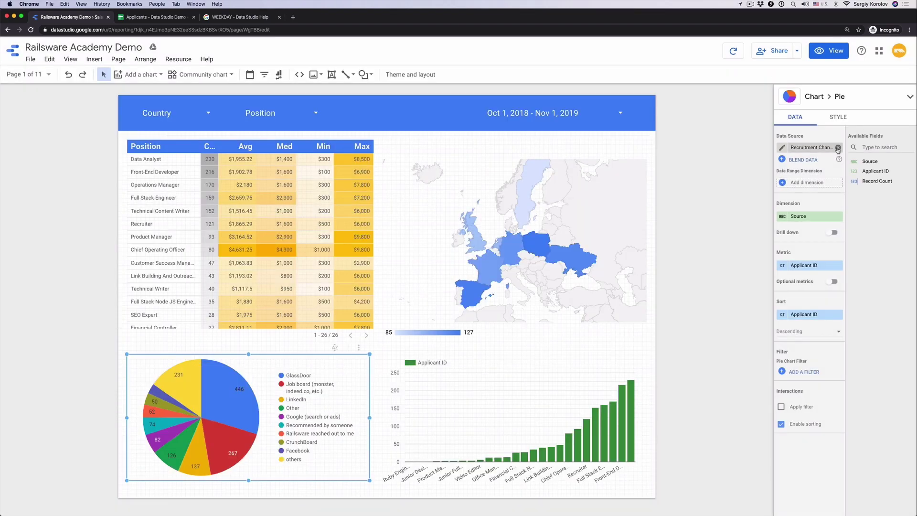
pyautogui.click(817, 148)
pyautogui.click(815, 140)
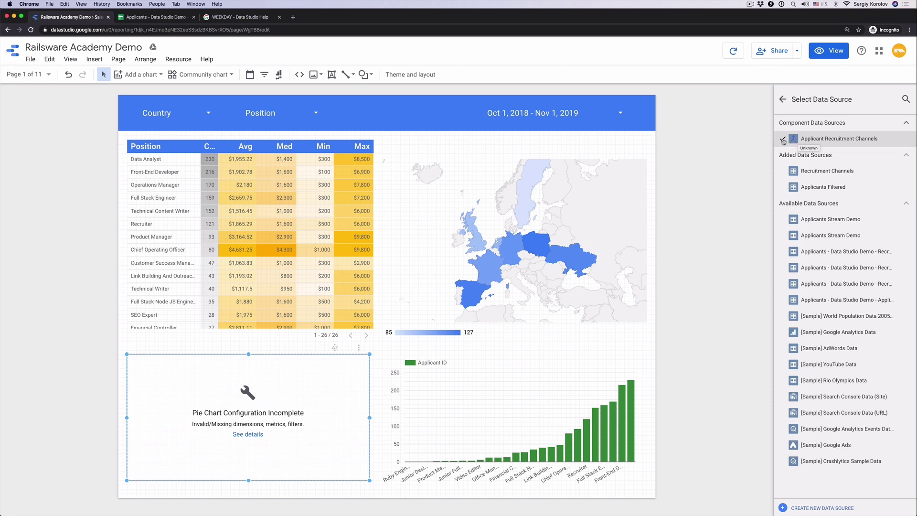
pyautogui.click(785, 102)
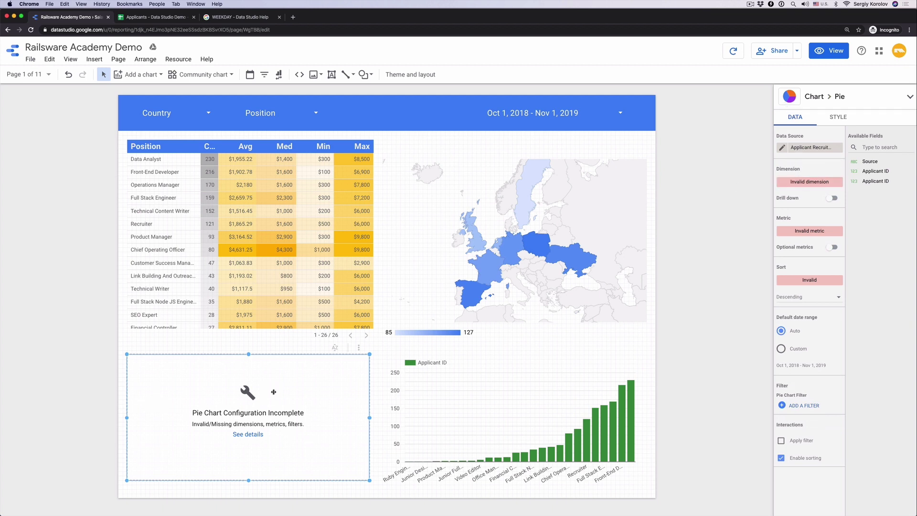
# Set the pie's dimension to Source and metric to Applicant ID counted.
pyautogui.click(803, 186)
pyautogui.click(788, 213)
pyautogui.click(809, 231)
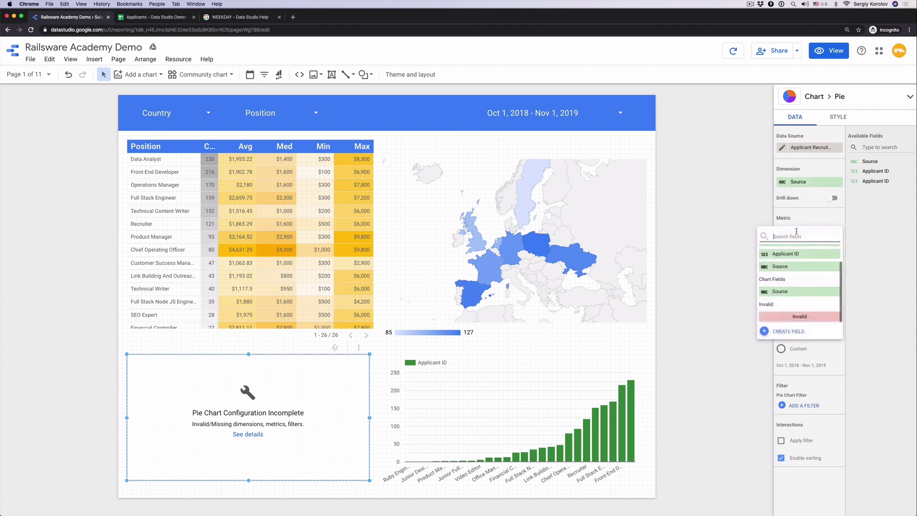
pyautogui.click(789, 254)
pyautogui.click(782, 230)
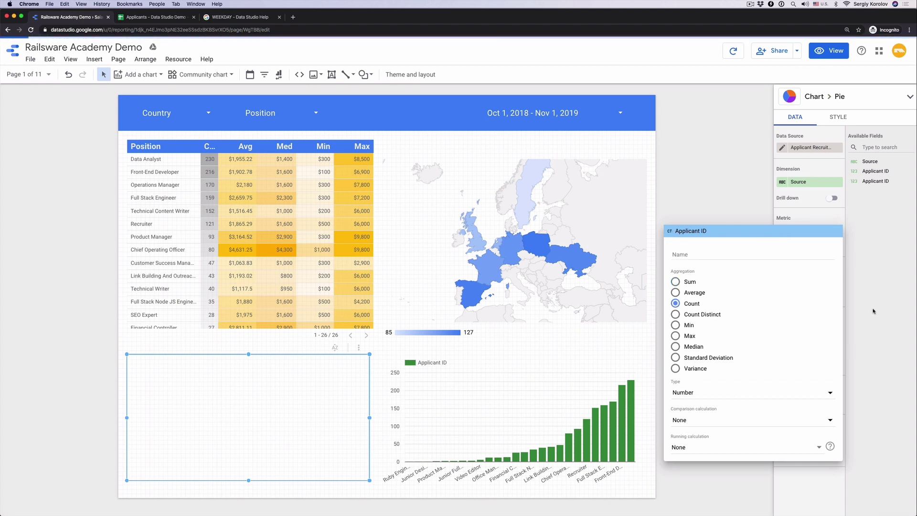
pyautogui.click(874, 311)
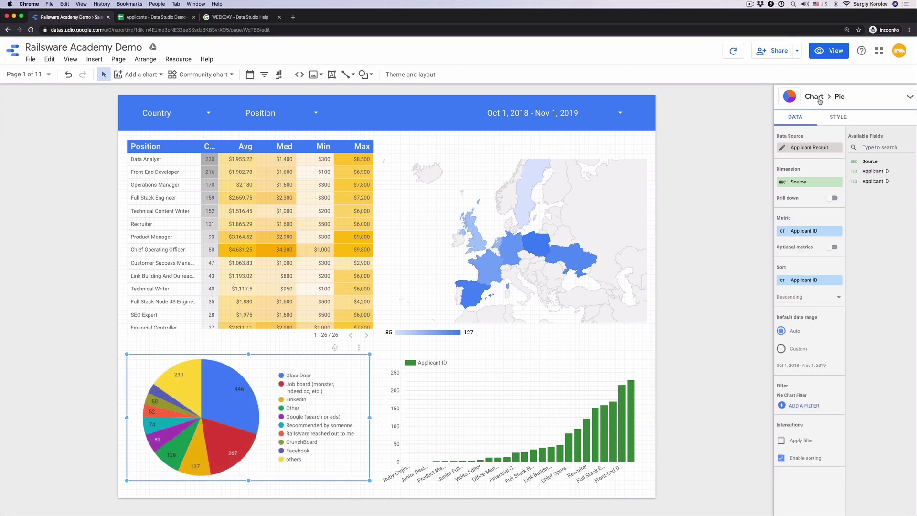
pyautogui.click(828, 58)
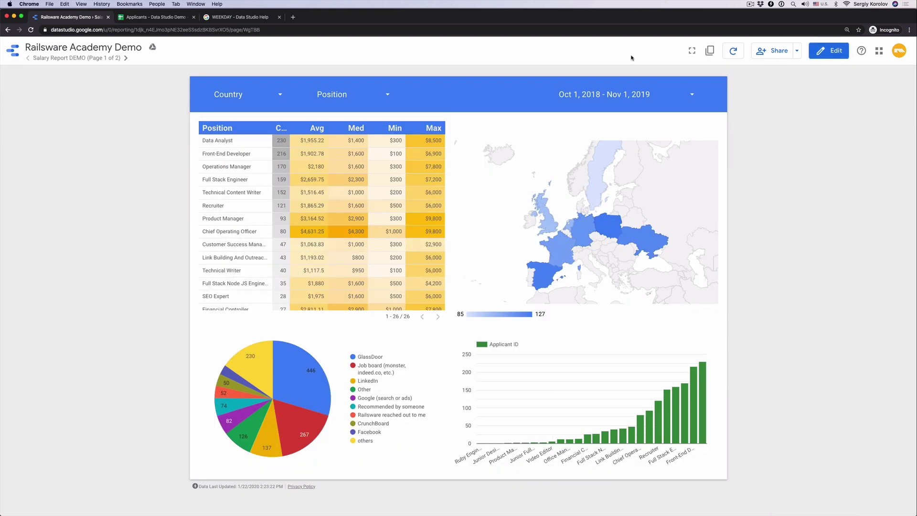
pyautogui.click(386, 101)
pyautogui.click(415, 127)
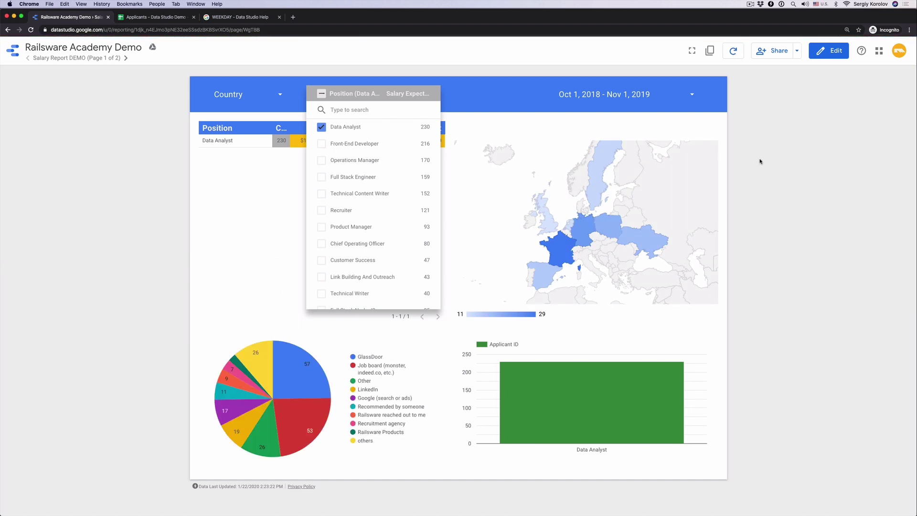
pyautogui.click(760, 162)
pyautogui.click(387, 93)
pyautogui.click(417, 176)
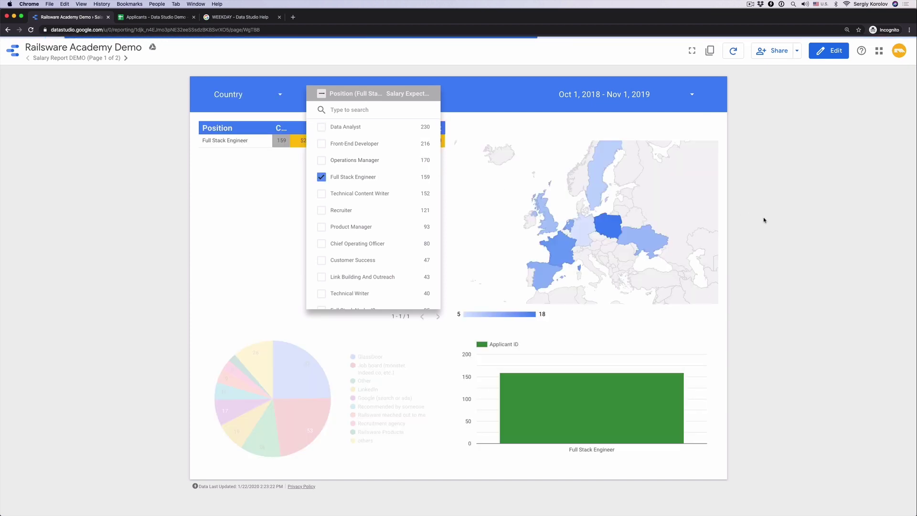
pyautogui.click(763, 220)
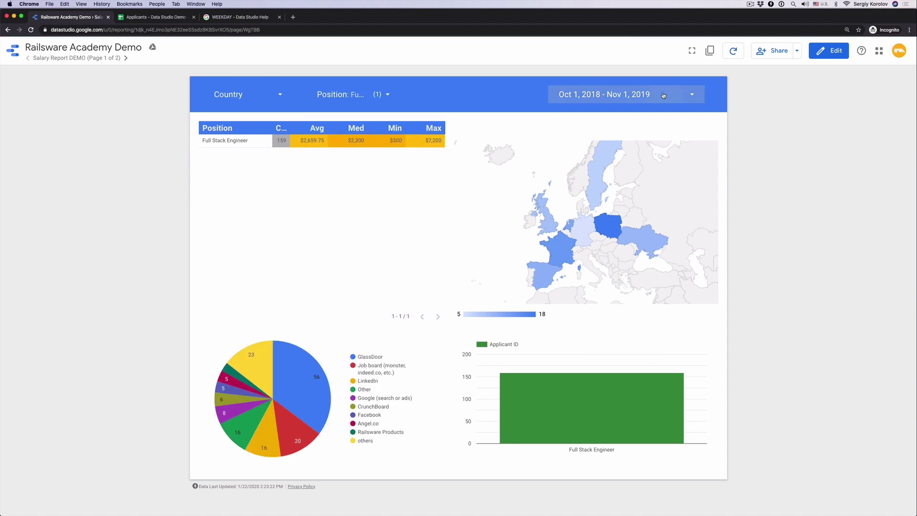
pyautogui.click(676, 96)
pyautogui.click(615, 130)
pyautogui.click(615, 130)
pyautogui.click(615, 130)
pyautogui.click(614, 129)
pyautogui.click(675, 233)
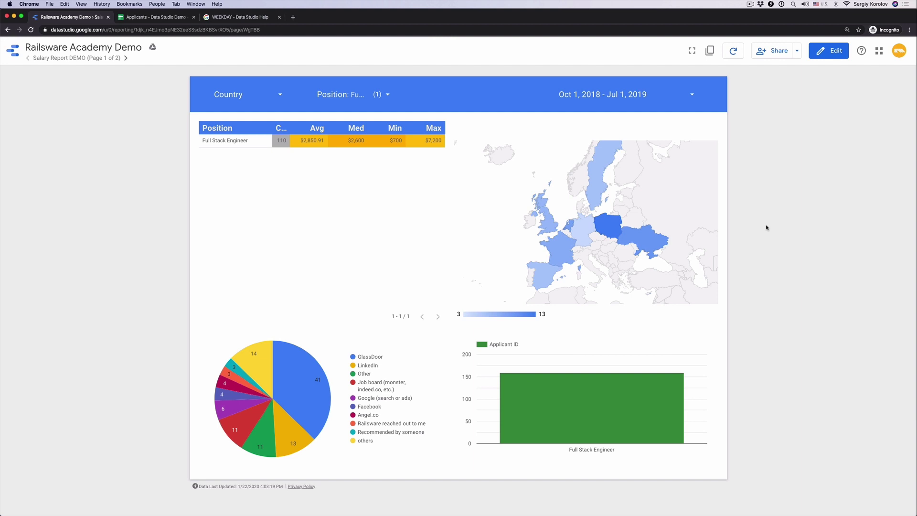
pyautogui.click(831, 56)
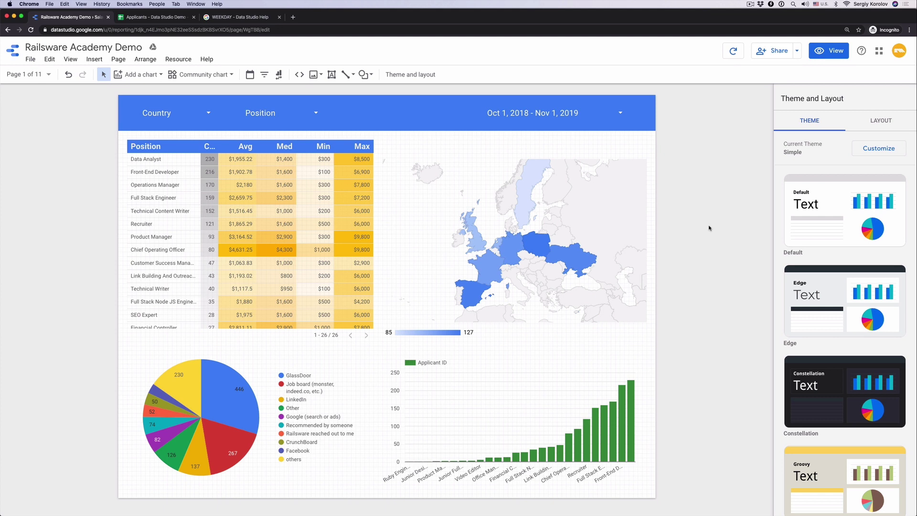
pyautogui.click(187, 61)
pyautogui.click(192, 90)
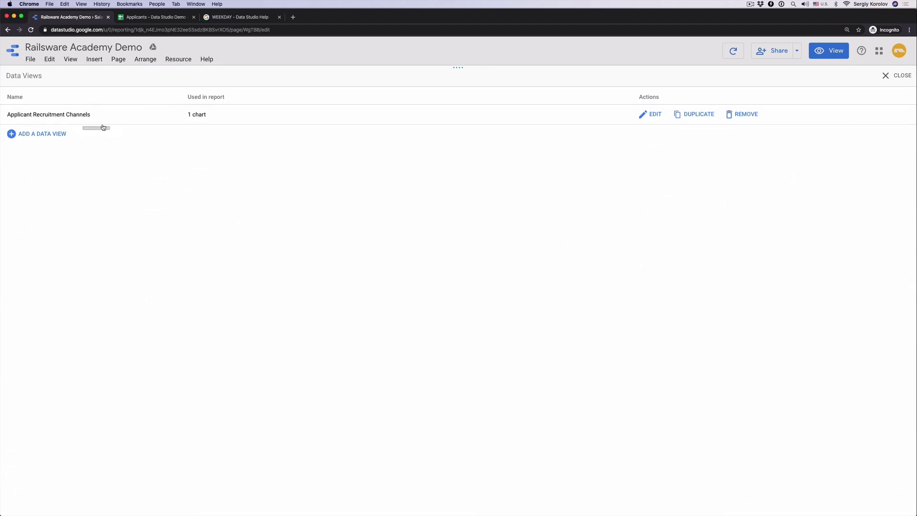
pyautogui.click(653, 115)
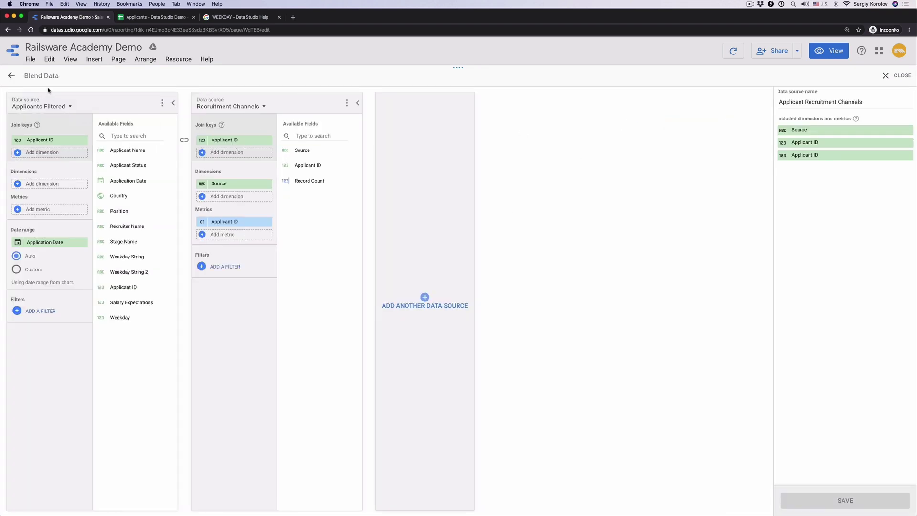
pyautogui.click(901, 75)
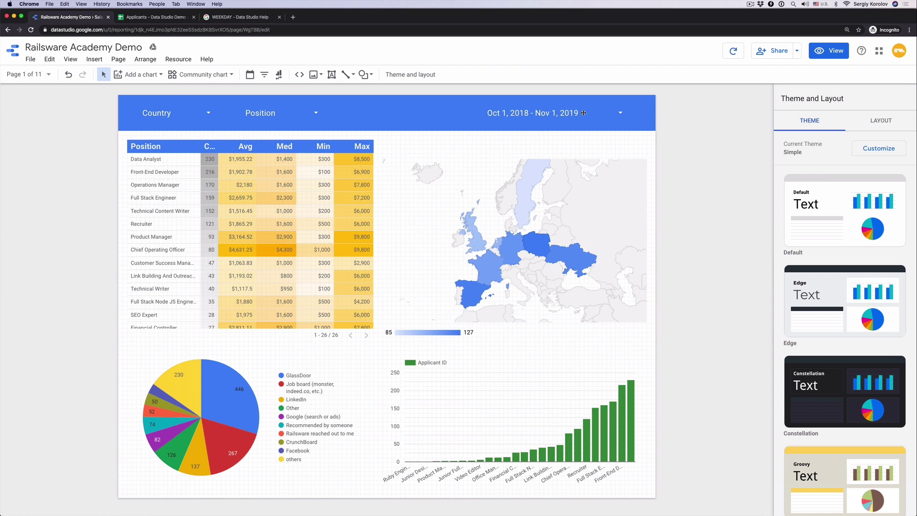
# Begin a calculated field from the position salary table, then cancel it.
pyautogui.click(319, 268)
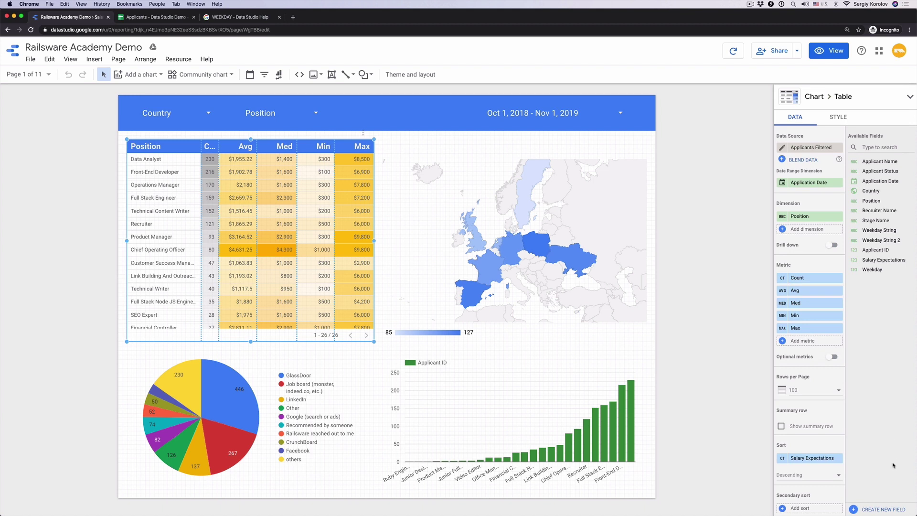
pyautogui.click(880, 510)
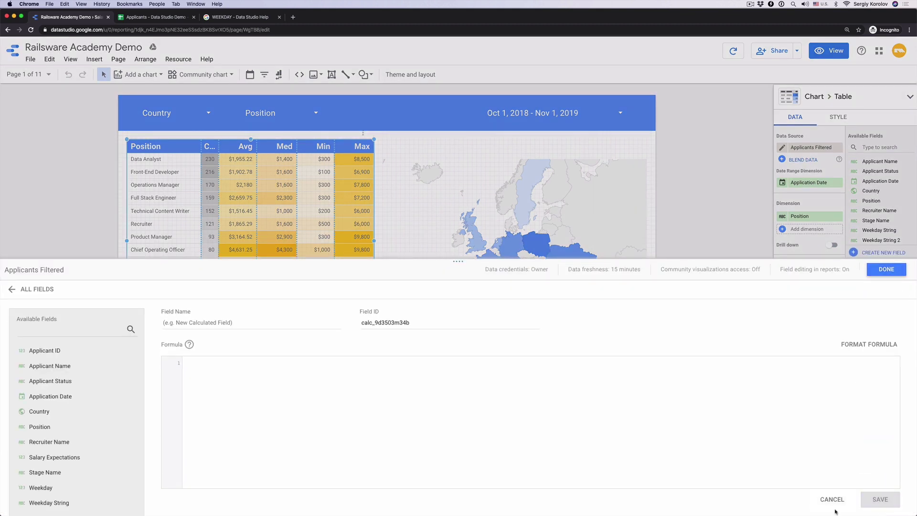
pyautogui.click(832, 499)
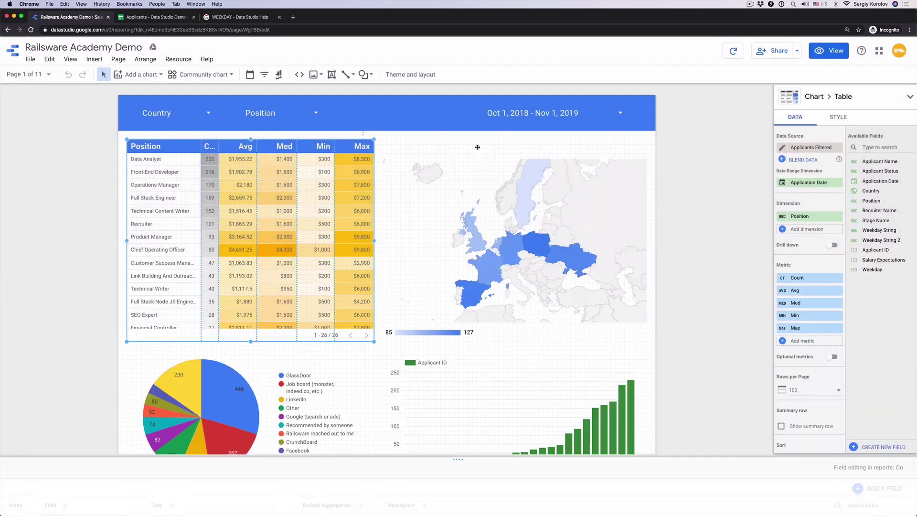
pyautogui.click(886, 269)
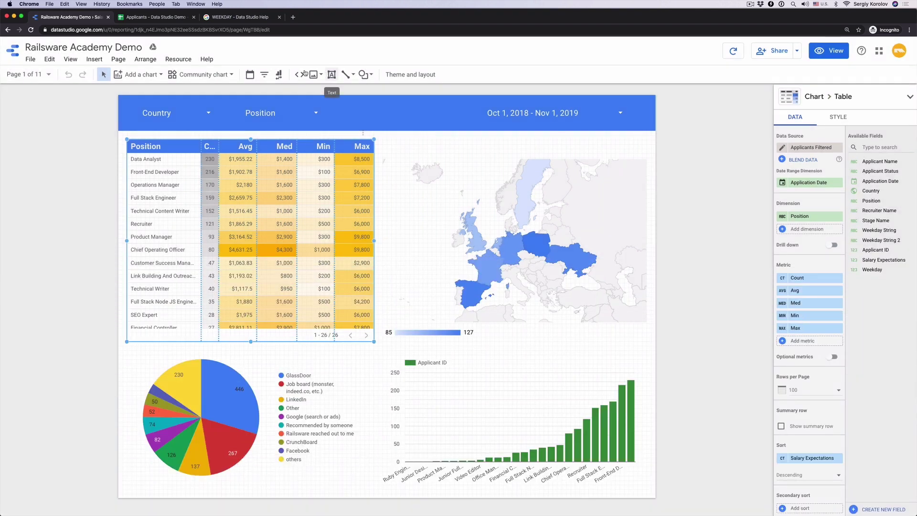
# Edit the Applicants Filtered data source and add a new field.
pyautogui.click(185, 60)
pyautogui.click(200, 79)
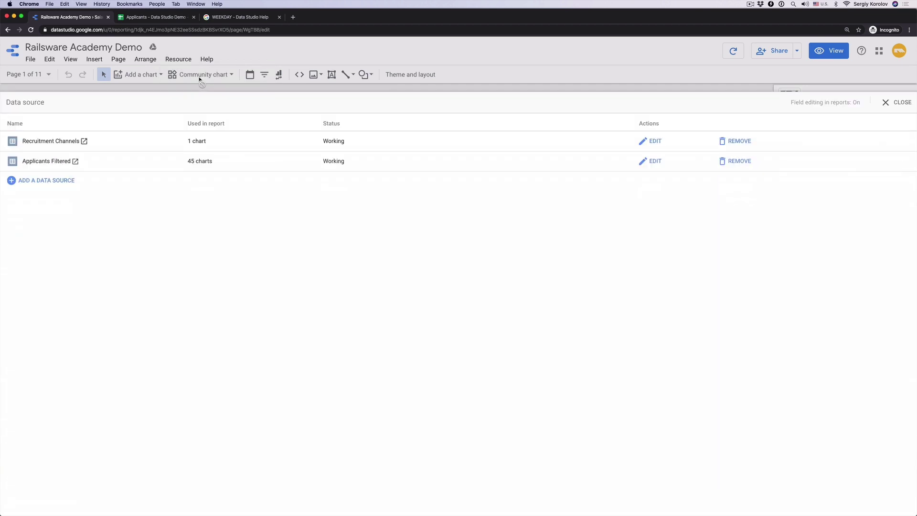
pyautogui.click(653, 135)
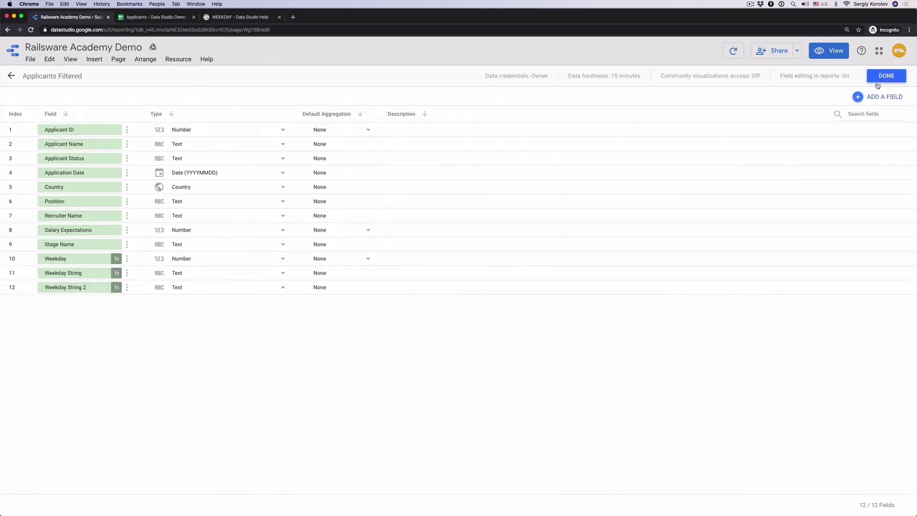
pyautogui.click(880, 99)
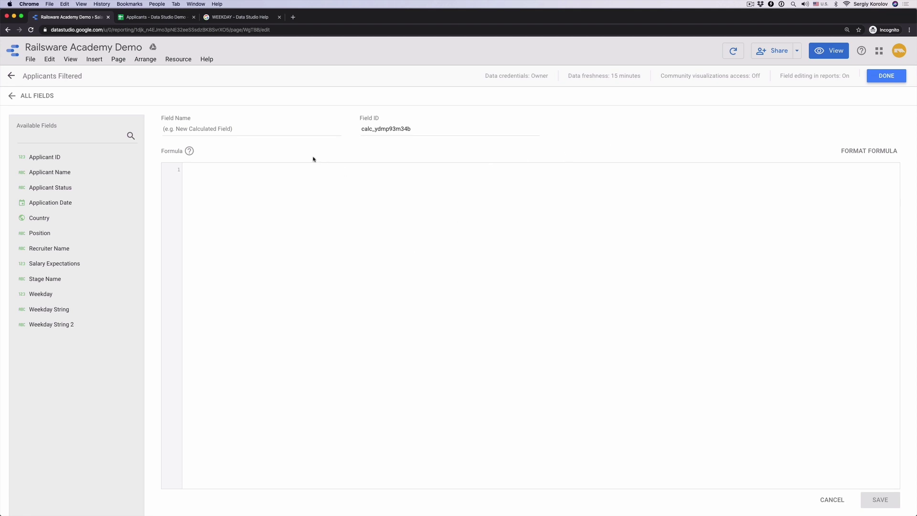
# Name the new calculated field Weekday.
pyautogui.click(259, 129)
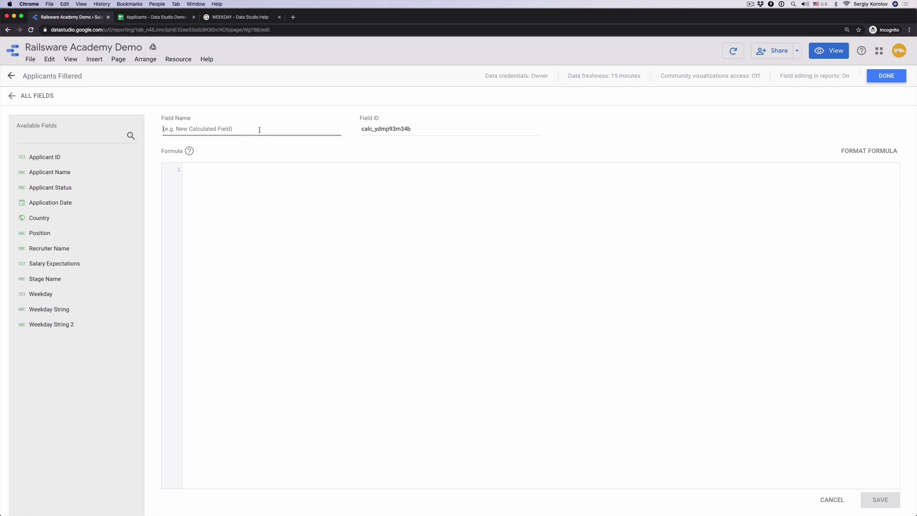
pyautogui.click(224, 129)
pyautogui.write('Weekday')
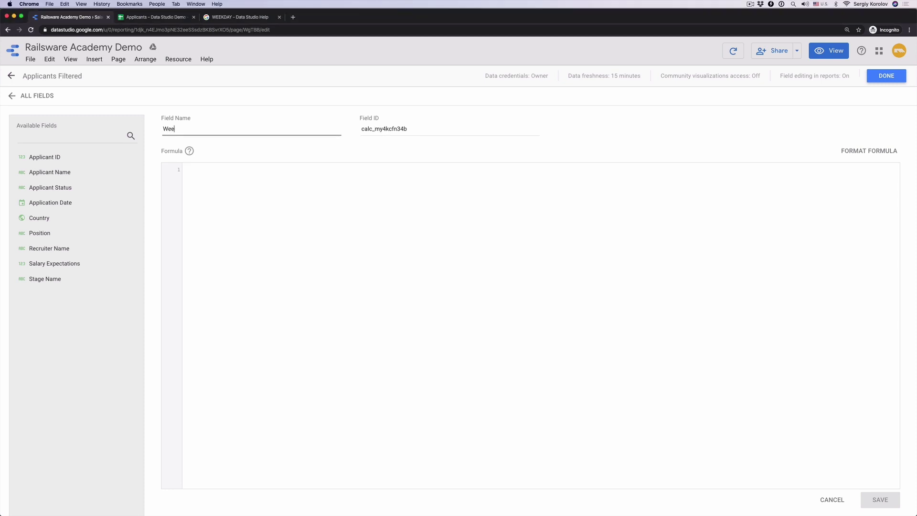
# Enter the formula WEEKDAY(Application Date) and save the field.
pyautogui.click(221, 179)
pyautogui.write('wee')
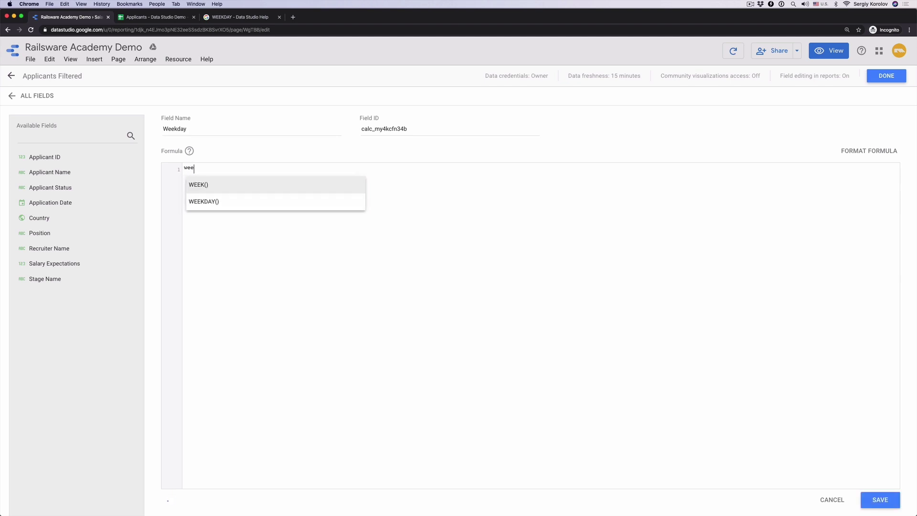
pyautogui.write('k')
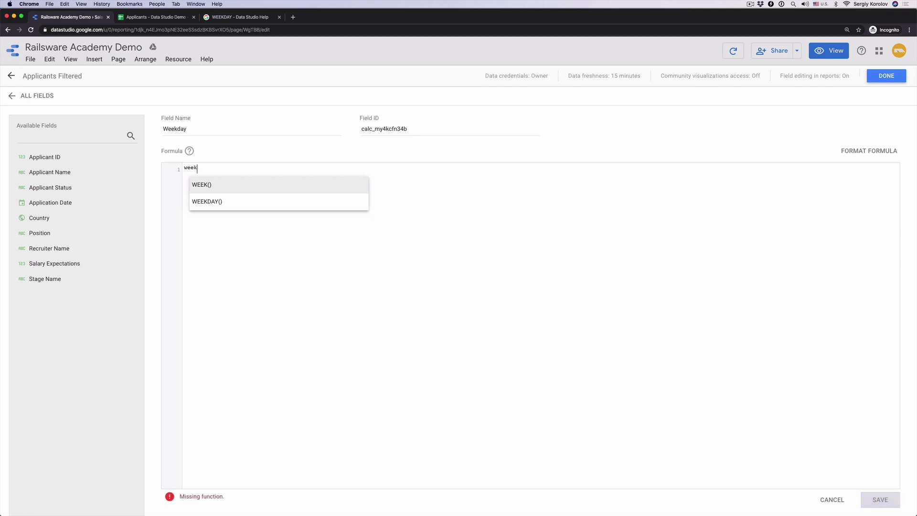
pyautogui.press('Down')
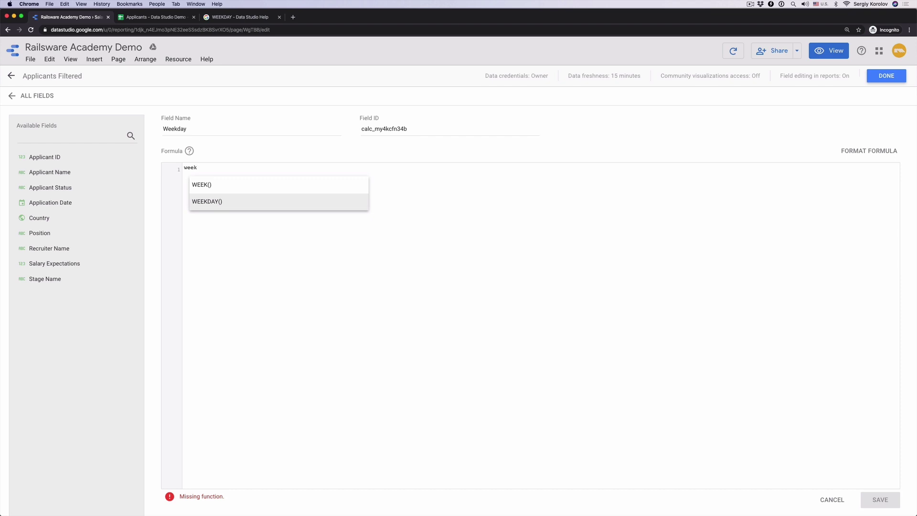
pyautogui.press('Return')
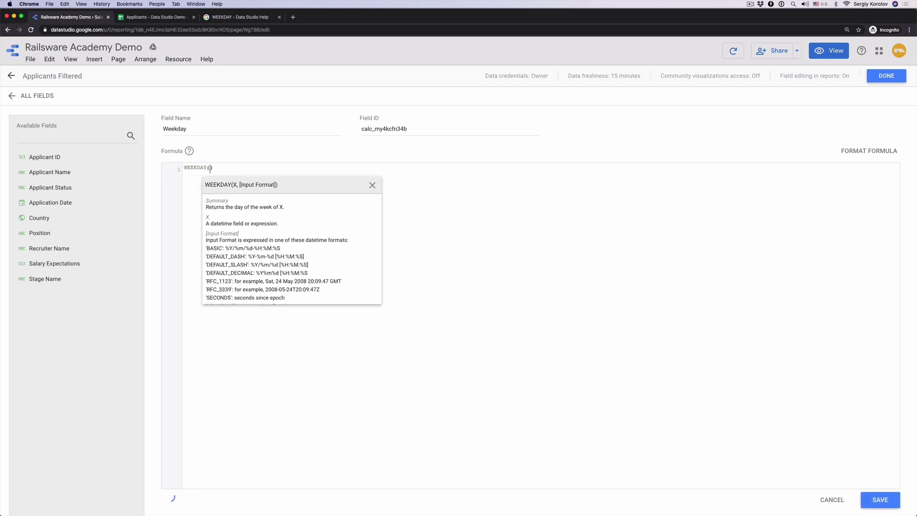
pyautogui.write('app')
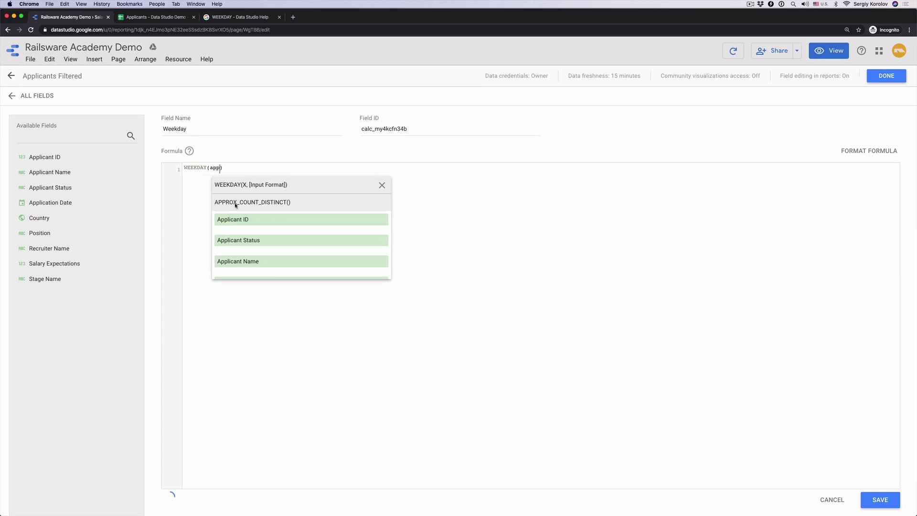
pyautogui.scroll(-2, 252, 225)
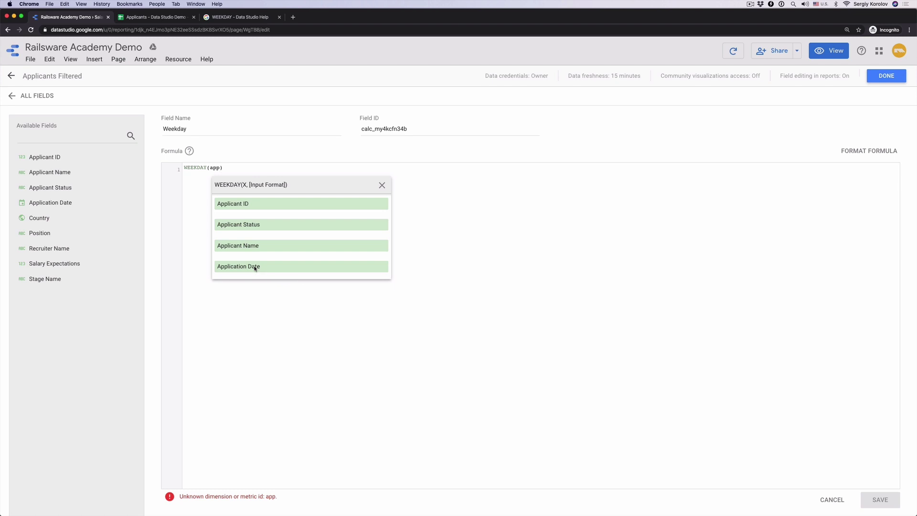
pyautogui.click(255, 269)
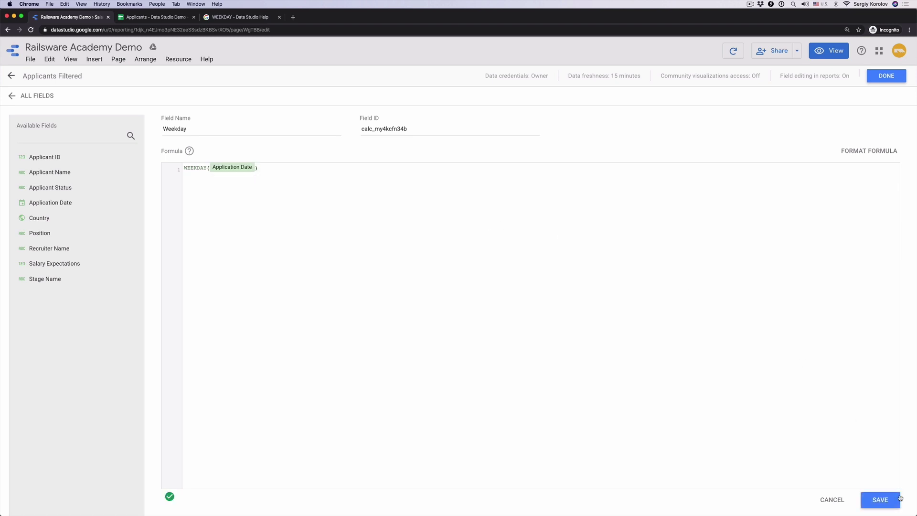
pyautogui.click(880, 500)
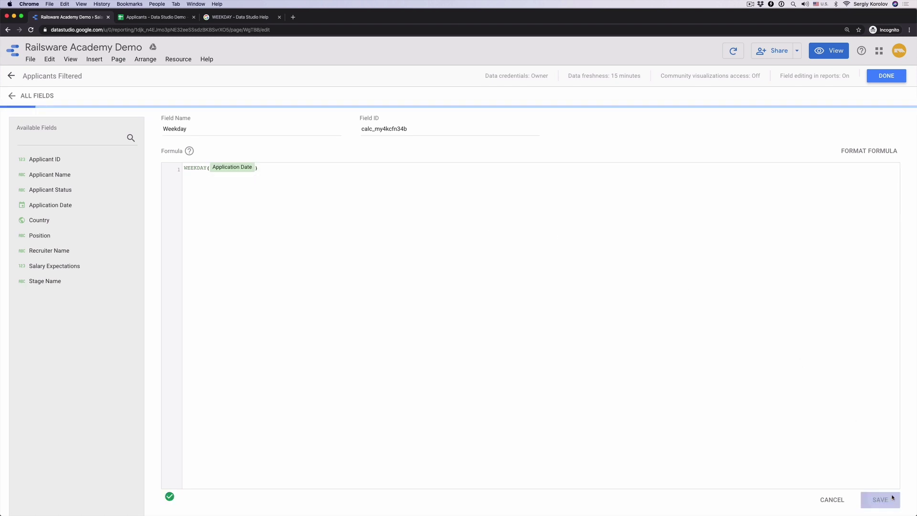
# Close the field editor and check the WEEKDAY help note that Sunday is 0, Saturday 6.
pyautogui.click(888, 77)
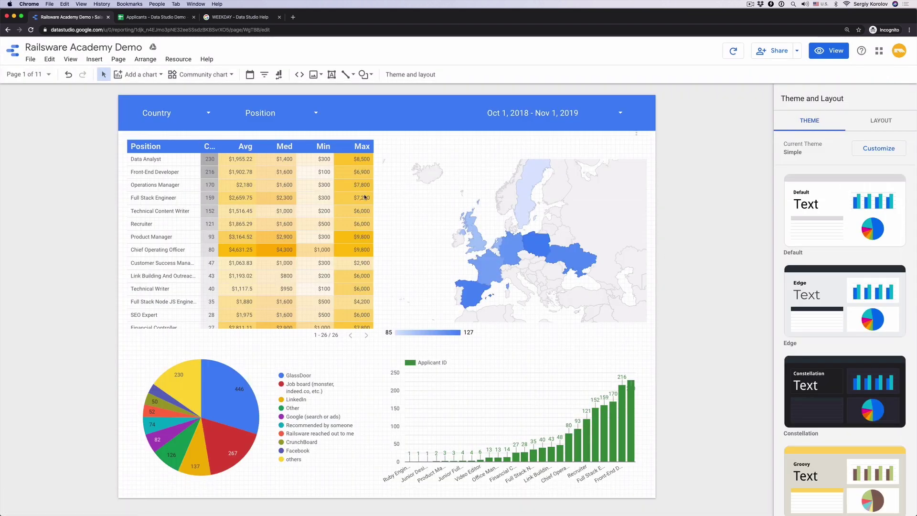
pyautogui.click(234, 18)
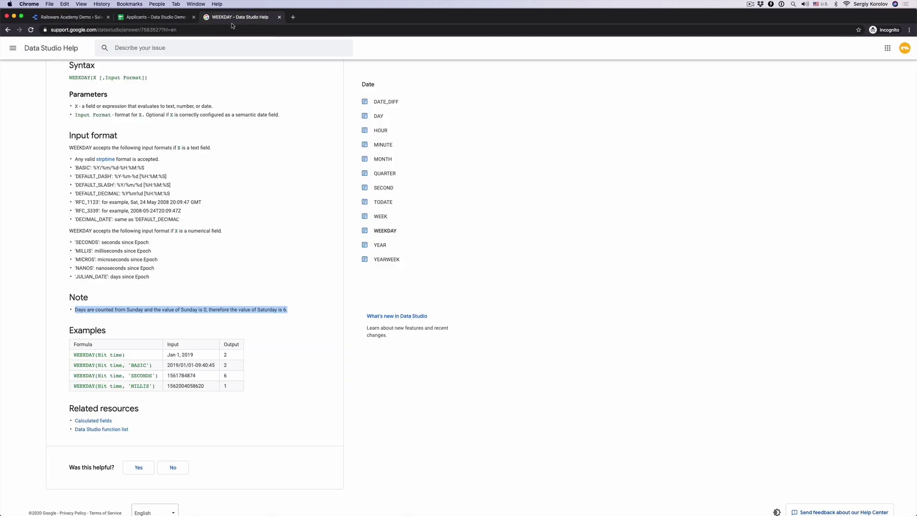
pyautogui.tripleClick(223, 312)
# Set the applicants bar chart's dimension to Weekday, sorted by Weekday.
pyautogui.click(82, 20)
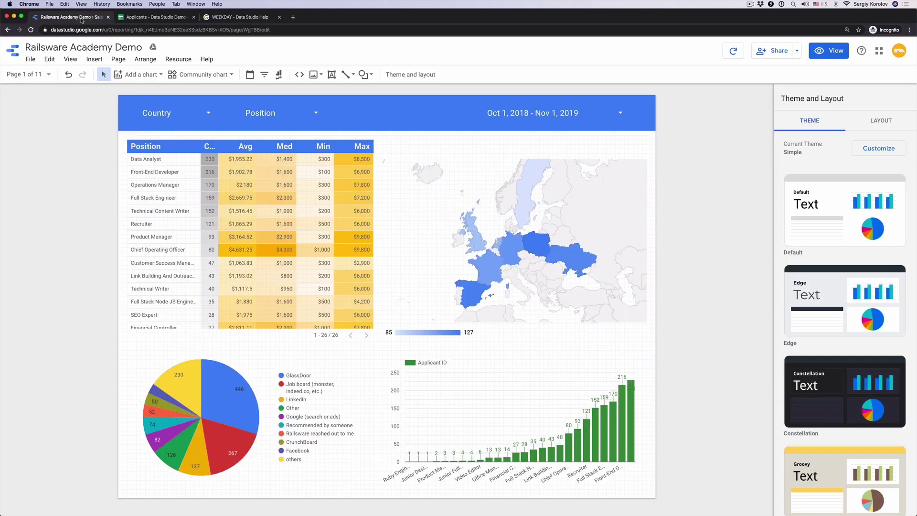
pyautogui.click(559, 419)
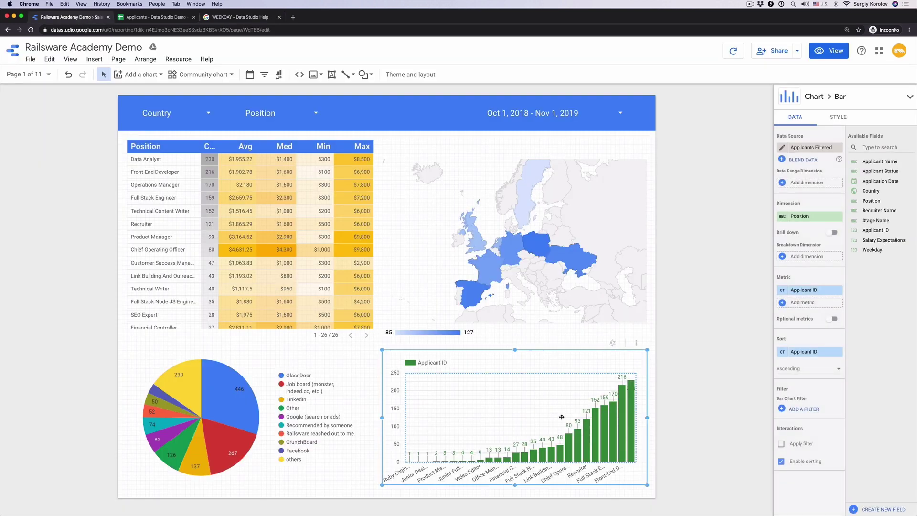
pyautogui.moveTo(866, 250); pyautogui.dragTo(798, 218)
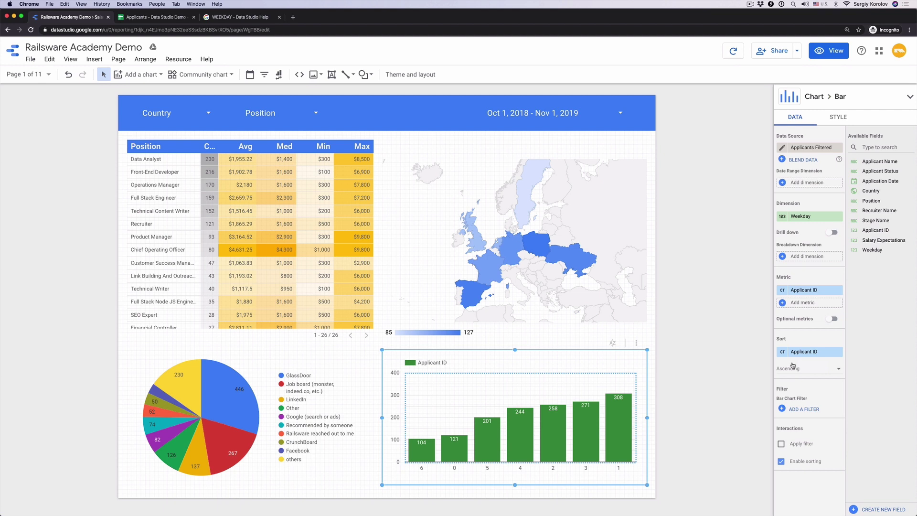
pyautogui.click(798, 353)
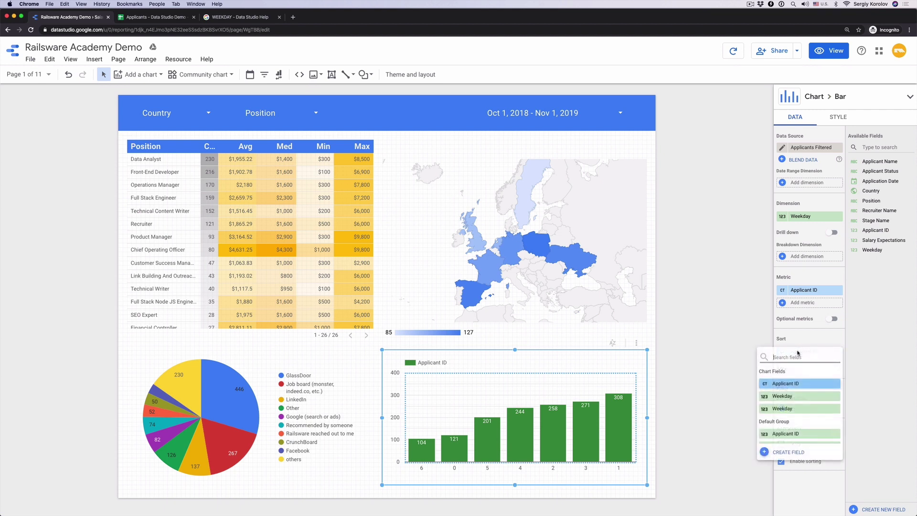
pyautogui.click(798, 377)
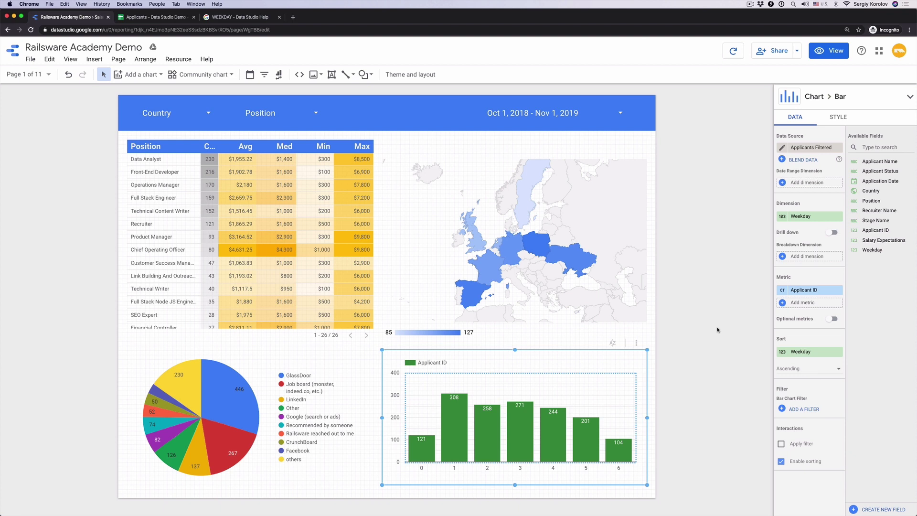
# Turn on data labels on the bar chart's bars in the Style settings.
pyautogui.click(841, 123)
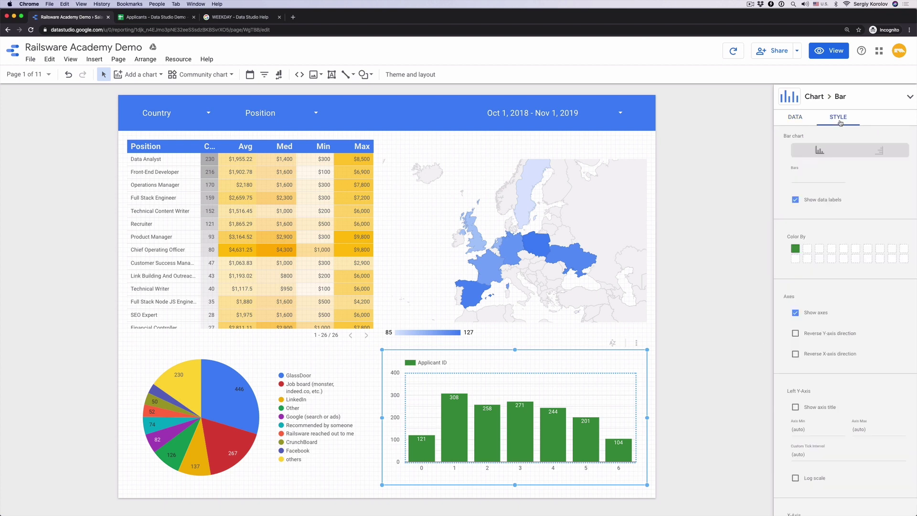
pyautogui.click(795, 200)
pyautogui.click(796, 201)
pyautogui.click(797, 119)
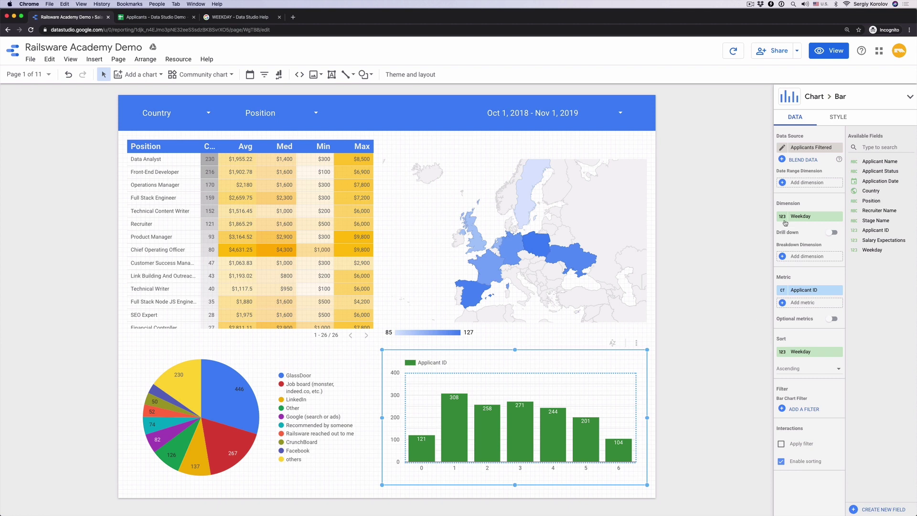
# Add a calculated field named 'Weekdaystring' to the Applicants Filtered data source.
pyautogui.click(178, 59)
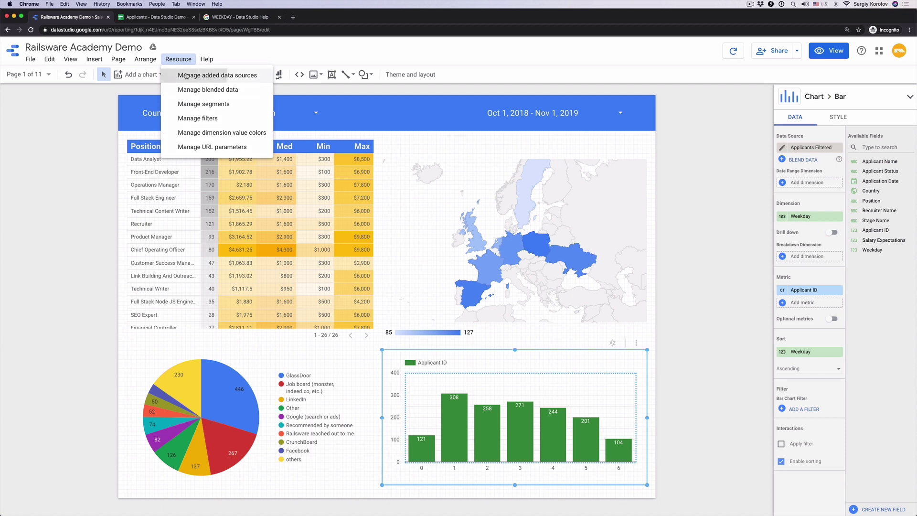
pyautogui.click(186, 76)
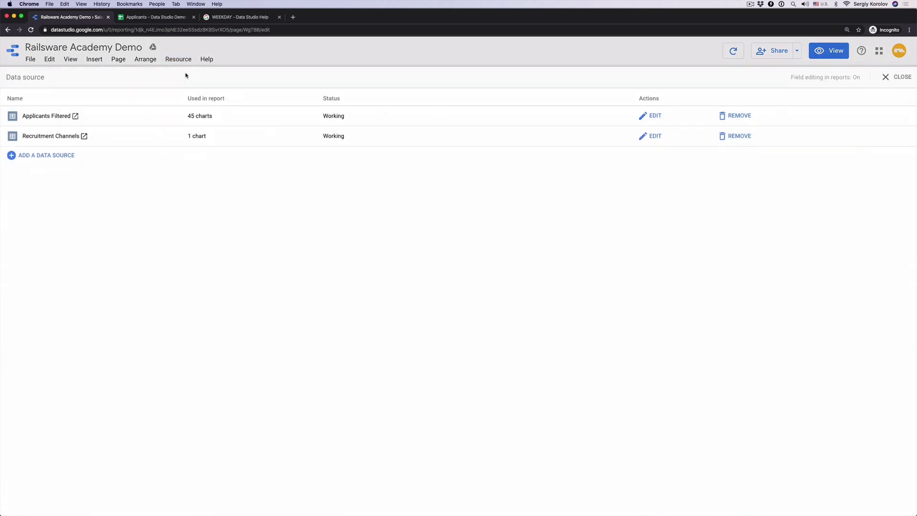
pyautogui.click(650, 117)
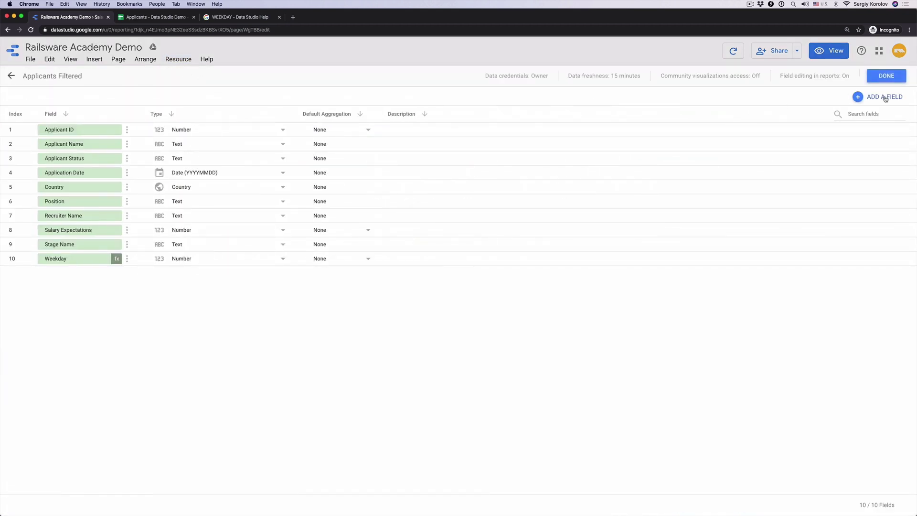
pyautogui.click(884, 98)
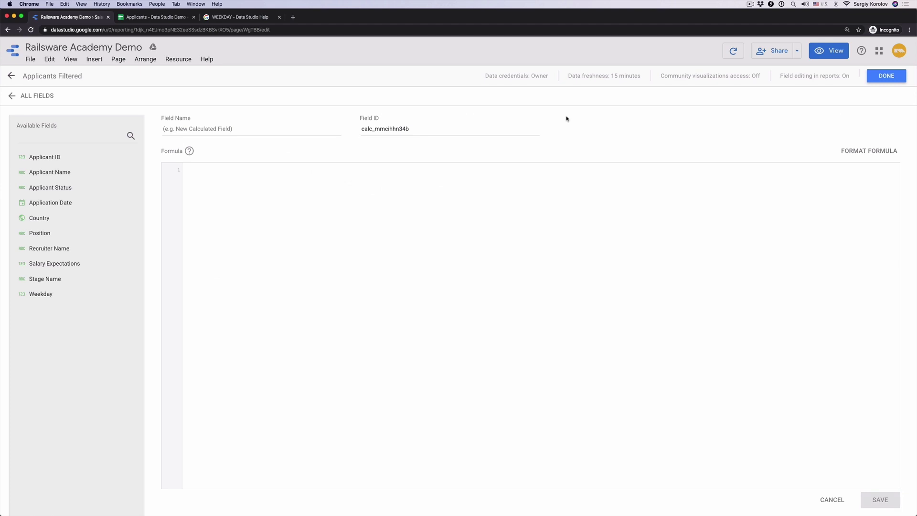
pyautogui.click(246, 128)
pyautogui.write('Weekda')
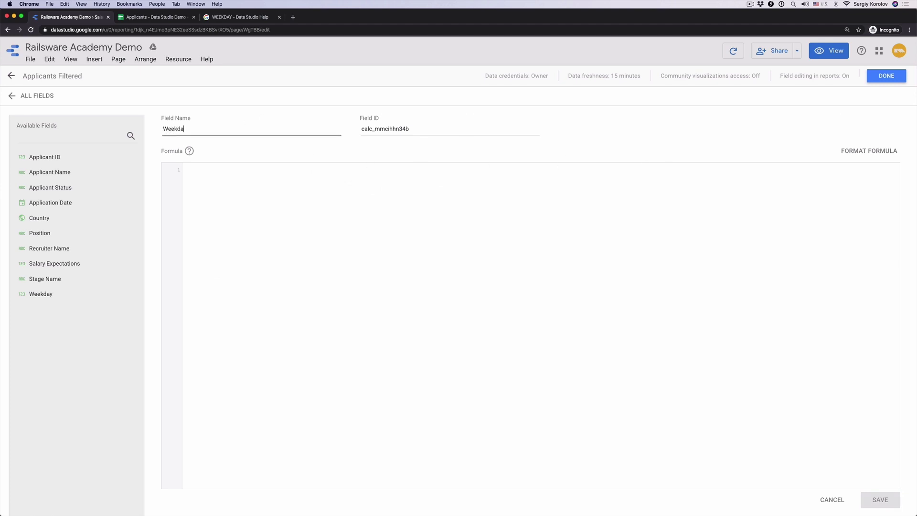
pyautogui.write('ystring')
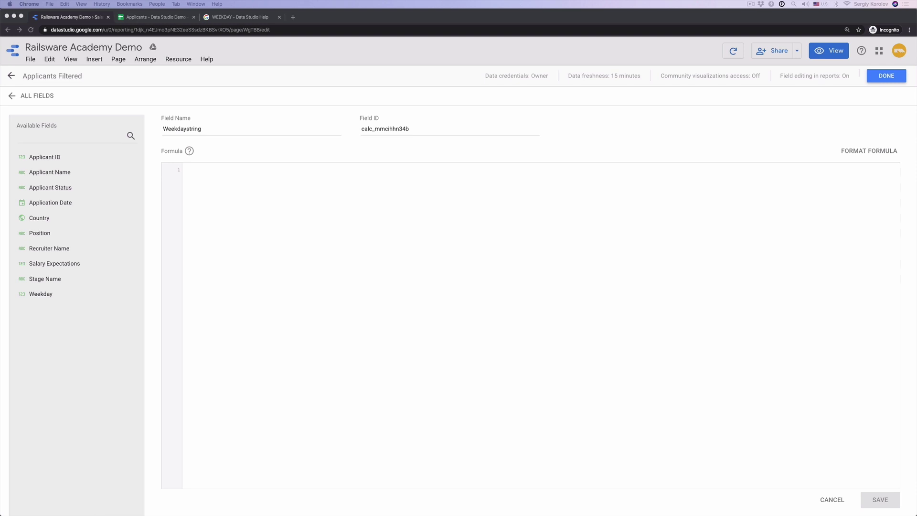
pyautogui.press('super+Tab')
# Paste the CASE weekday formula and rename the field to 'WeekdayString'.
pyautogui.click(289, 231)
pyautogui.write('CASE     WHEN WEEKDAY(Application Date) = 1 THEN "Monday"     WHEN WEEKDAY(Application Date) = 2 THEN "Tuesday"     WHEN WEEKDAY(Application Date) = 3 THEN "Wednesday"     WHEN WEEKDAY(Application Date) = 4 THEN "Thursday"     WHEN WEEKDAY(Application Date) = 5 THEN "Friday"     WHEN WEEKDAY(Application Date) = 6 THEN "Saturday"     ELSE "Sunday" END')
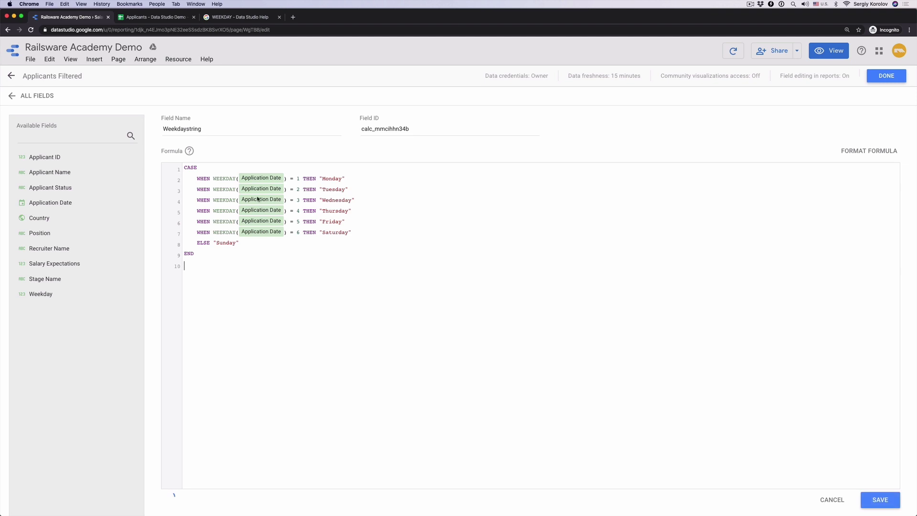
pyautogui.click(189, 129)
pyautogui.press('BackSpace')
pyautogui.write('S')
pyautogui.press('super+Tab')
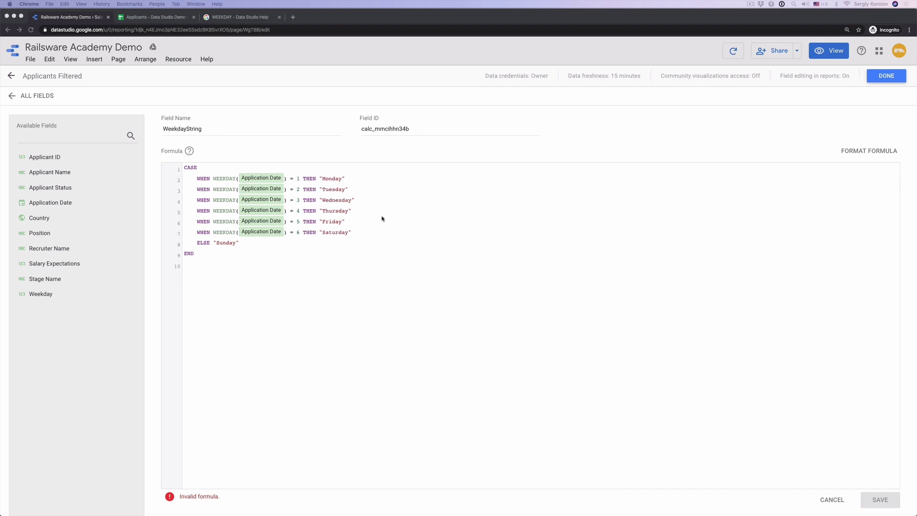
# Inspect the Monday and Tuesday lines and the formula's end to find the error.
pyautogui.click(202, 180)
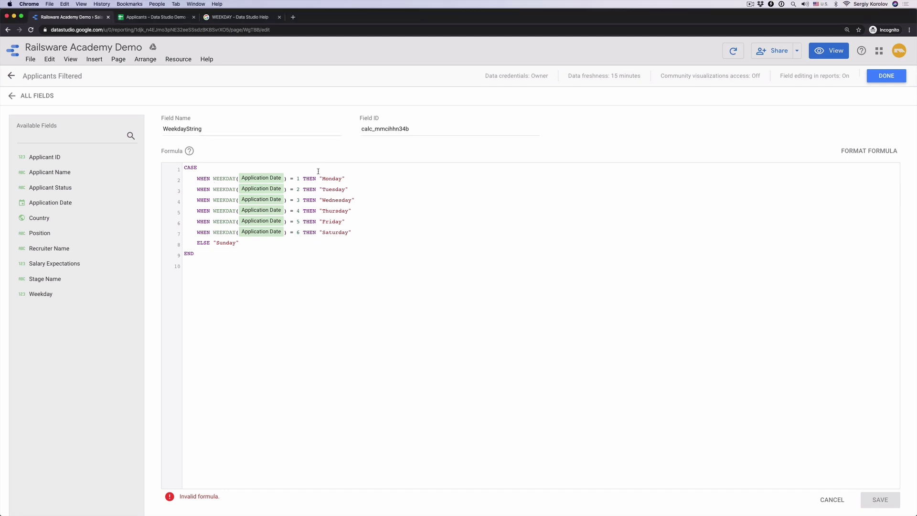
pyautogui.moveTo(351, 179); pyautogui.dragTo(197, 177)
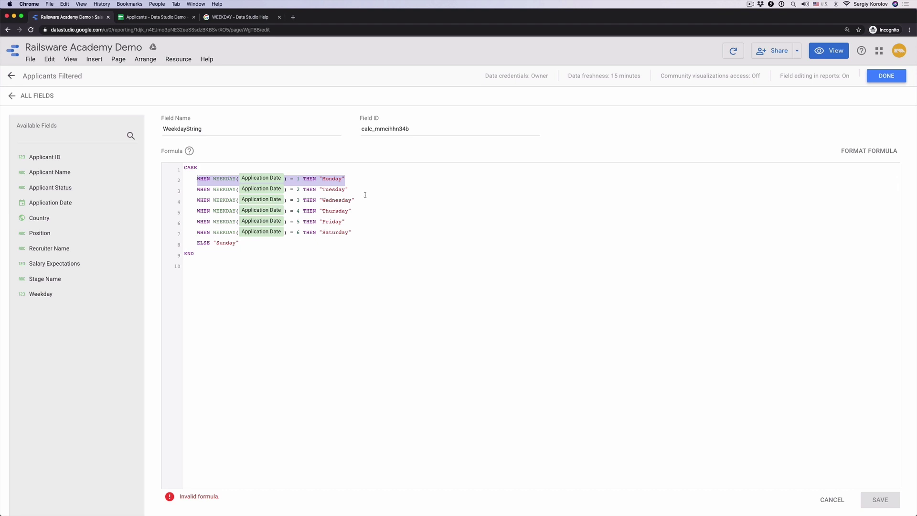
pyautogui.click(343, 261)
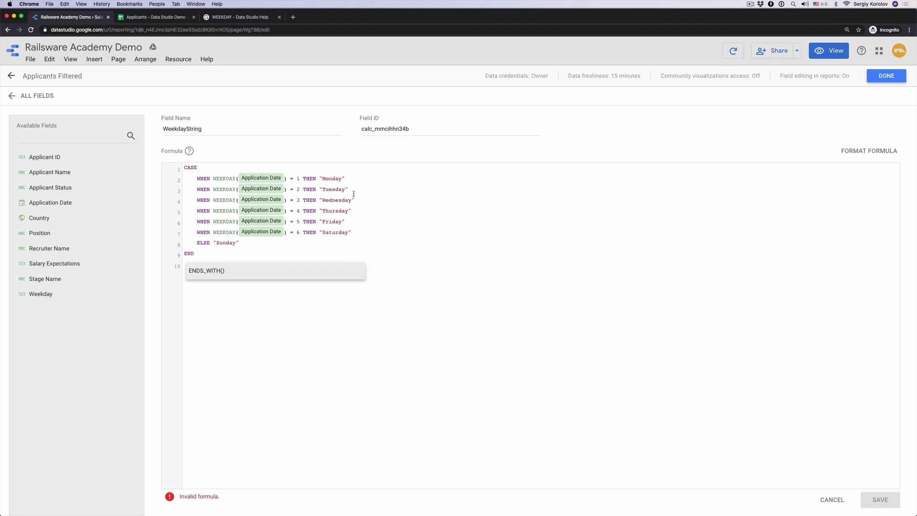
pyautogui.moveTo(352, 190); pyautogui.dragTo(197, 189)
pyautogui.click(249, 241)
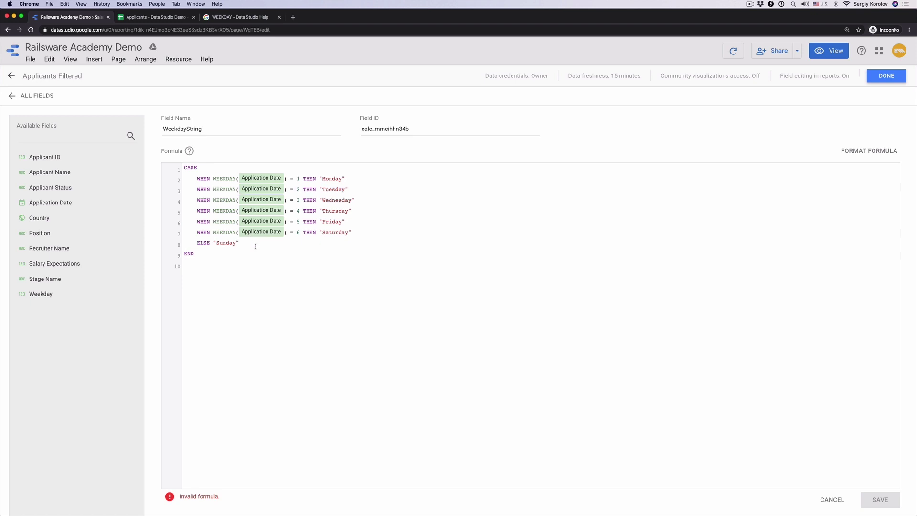
pyautogui.click(192, 253)
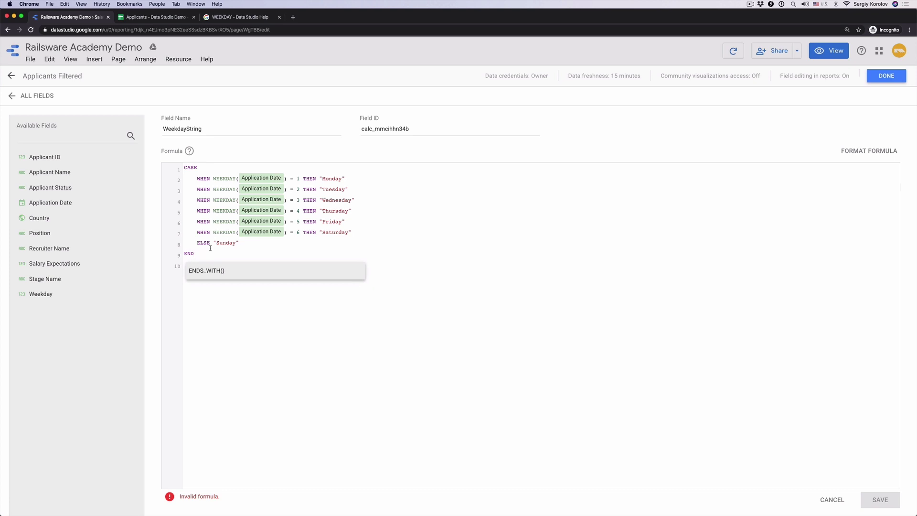
pyautogui.click(211, 244)
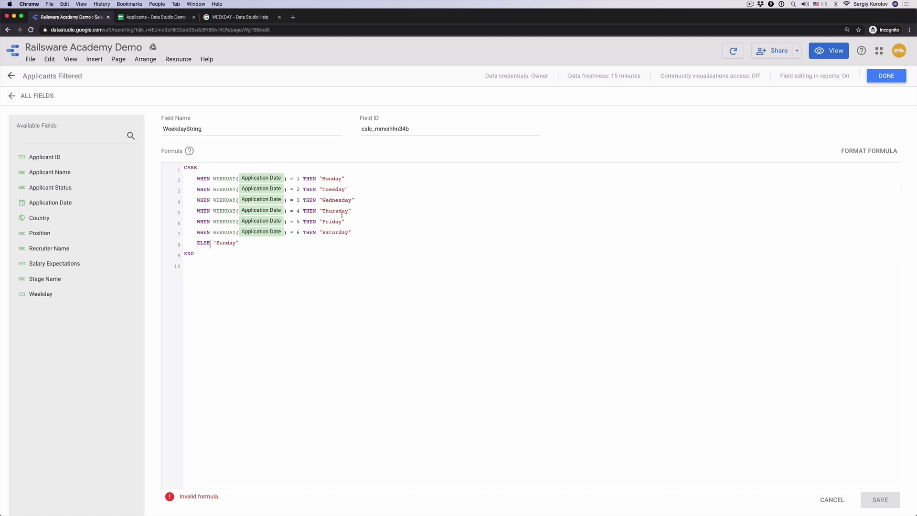
pyautogui.moveTo(226, 179)
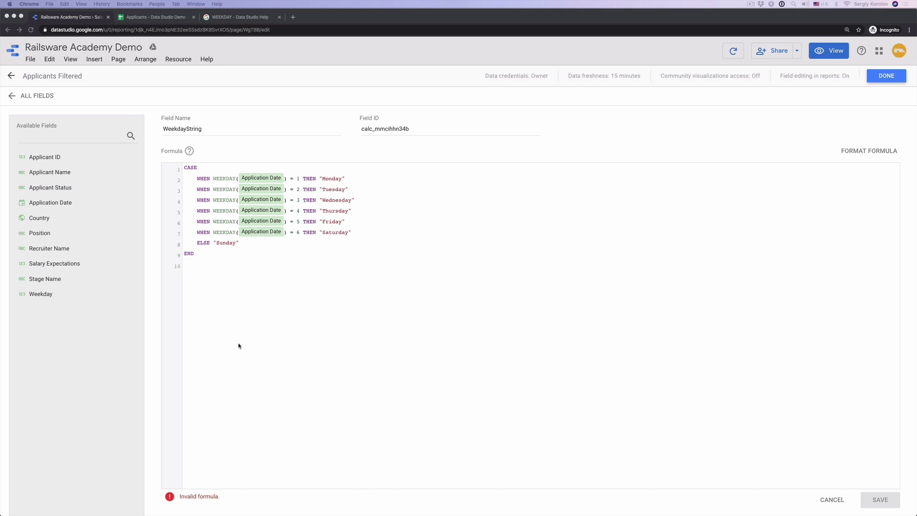
# Swap in the CASE formula comparing Weekday to 1–6, labelled 0 - Sunday to 6 - Saturday, and save.
pyautogui.click(221, 292)
pyautogui.click(205, 251)
pyautogui.doubleClick(206, 251)
pyautogui.press('super+a')
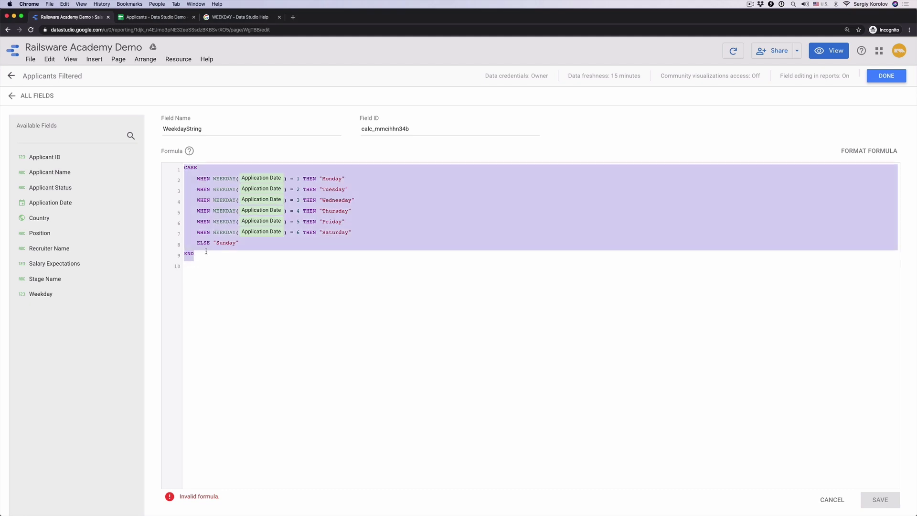
pyautogui.write('CASE     WHEN Weekday = 1 THEN "1 - Monday"     WHEN Weekday = 2 THEN "2 - Tuesday"     WHEN Weekday = 3 THEN "3 - Wednesday"     WHEN Weekday = 4 THEN "4 - Thursday"     WHEN Weekday = 5 THEN "5 - Friday"     WHEN Weekday = 6 THEN "6 - Saturday"     ELSE "0 - Sunday" END')
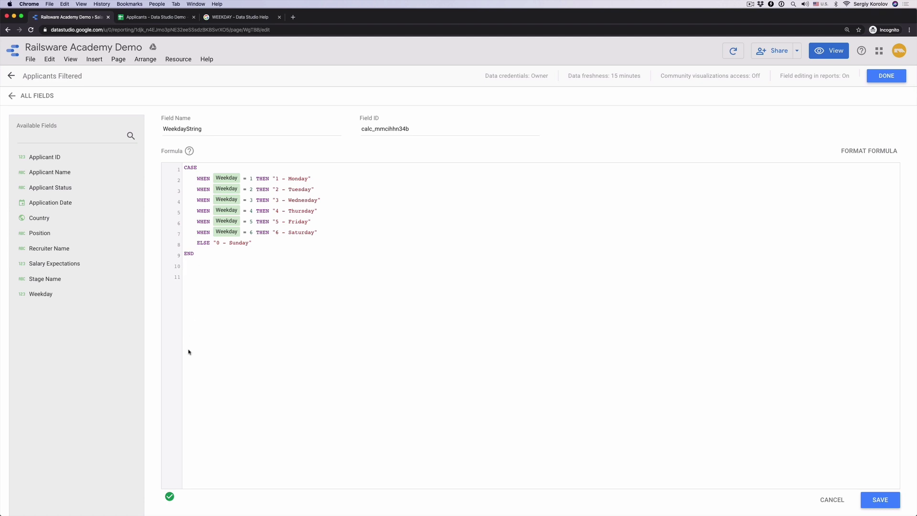
pyautogui.moveTo(171, 499)
pyautogui.click(879, 505)
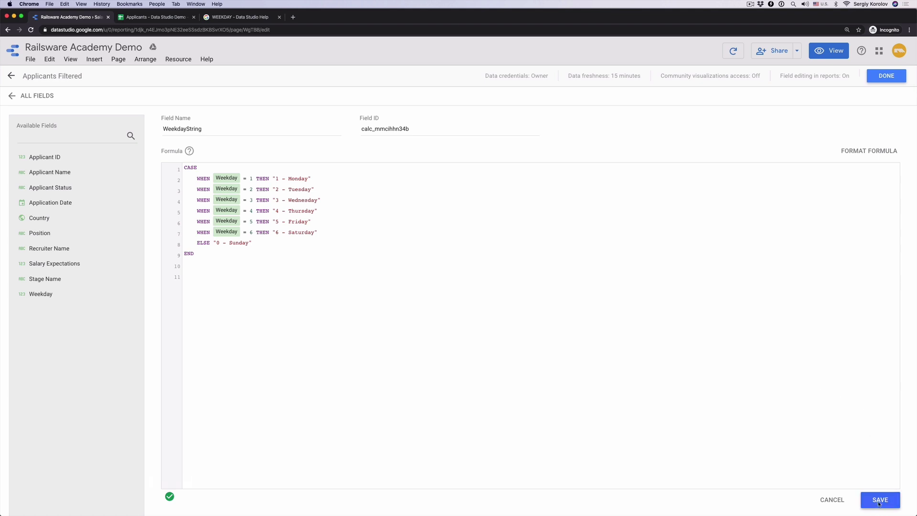
# Return to the report and make WeekdayString the bar chart's dimension.
pyautogui.click(887, 76)
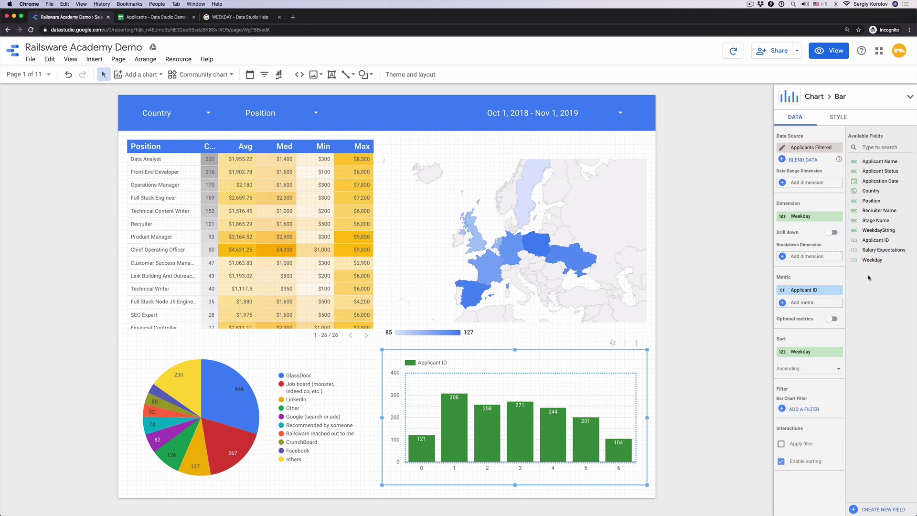
pyautogui.moveTo(875, 231); pyautogui.dragTo(808, 219)
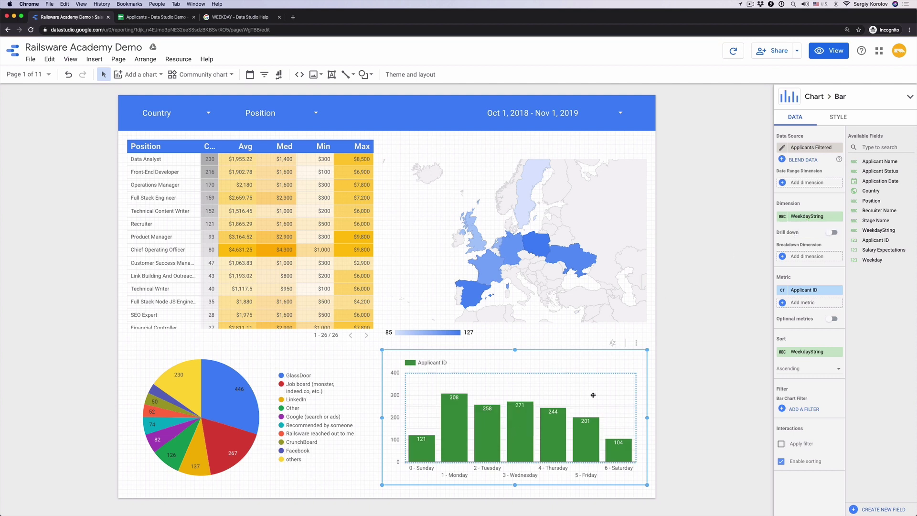
# Deselect the bar chart to show the report's Theme and Layout panel.
pyautogui.click(694, 382)
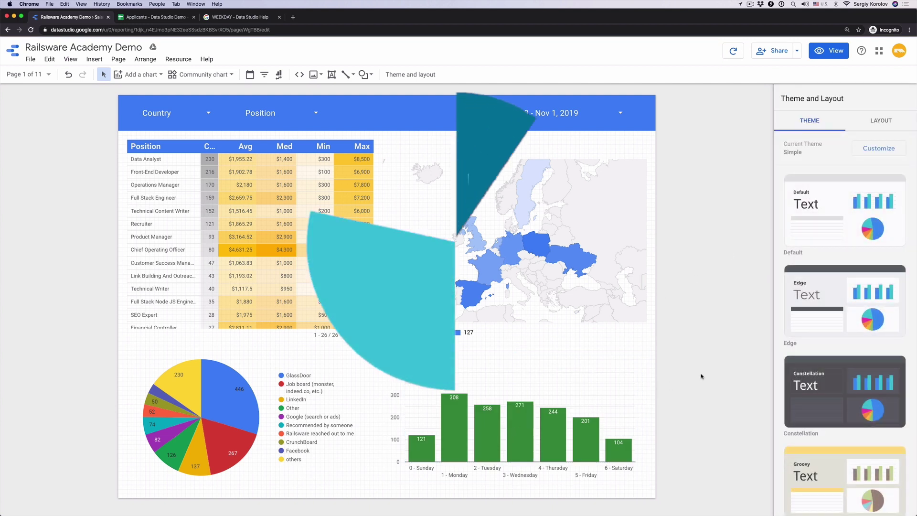